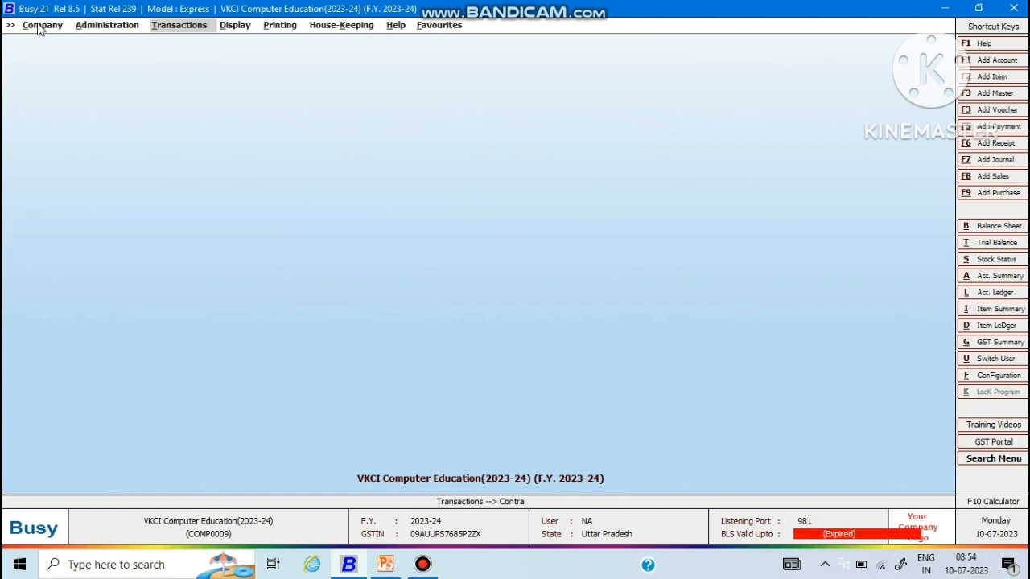
Open a blank payment voucher for adding and quit it without saving.
key(Left)
key(Left)
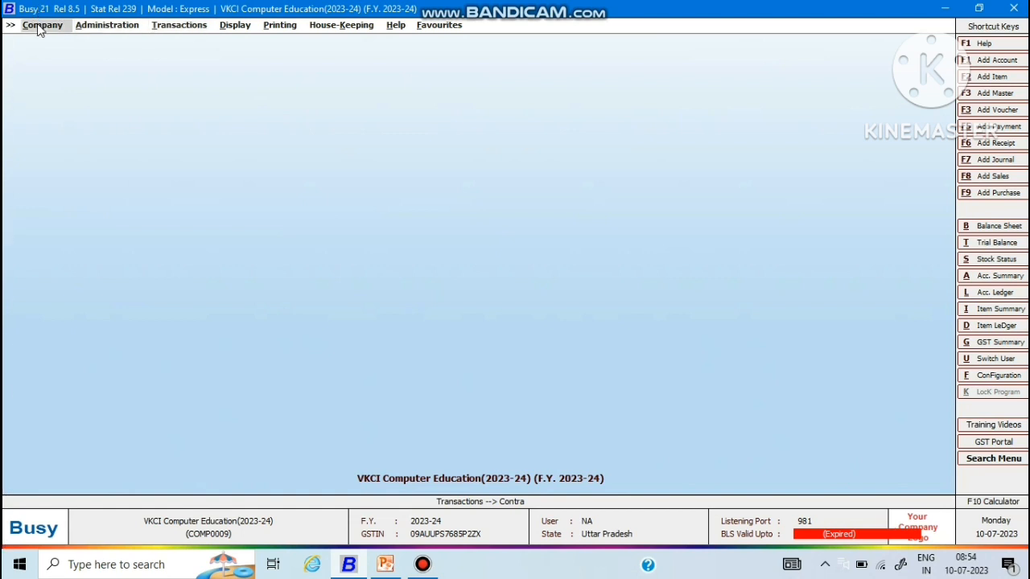
key(Right)
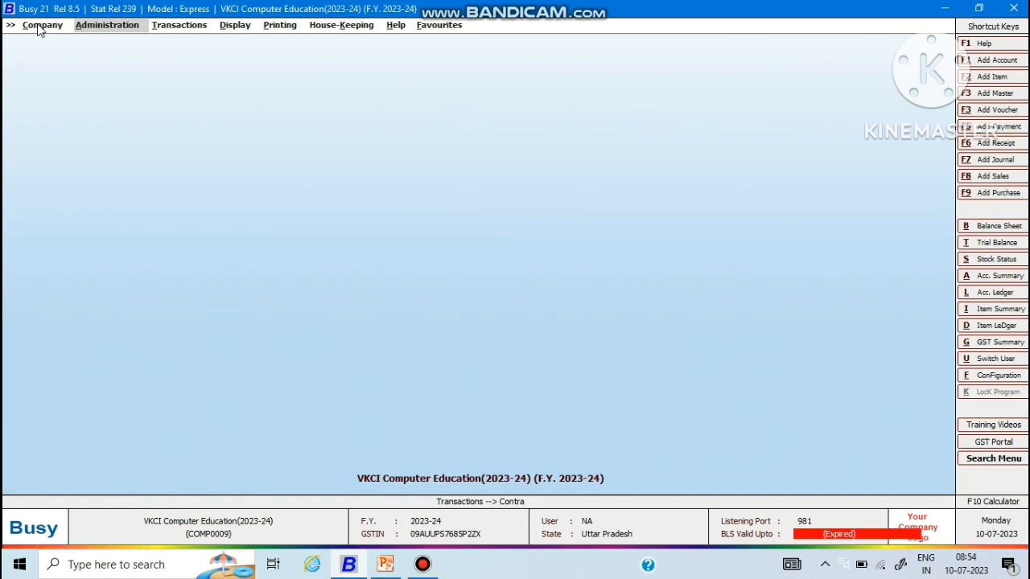
key(Right)
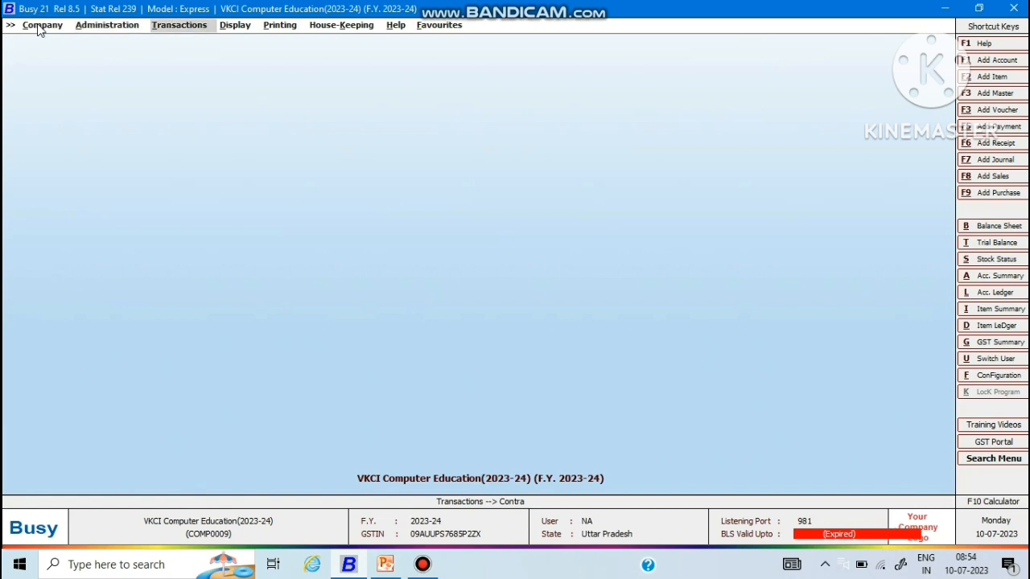
key(Return)
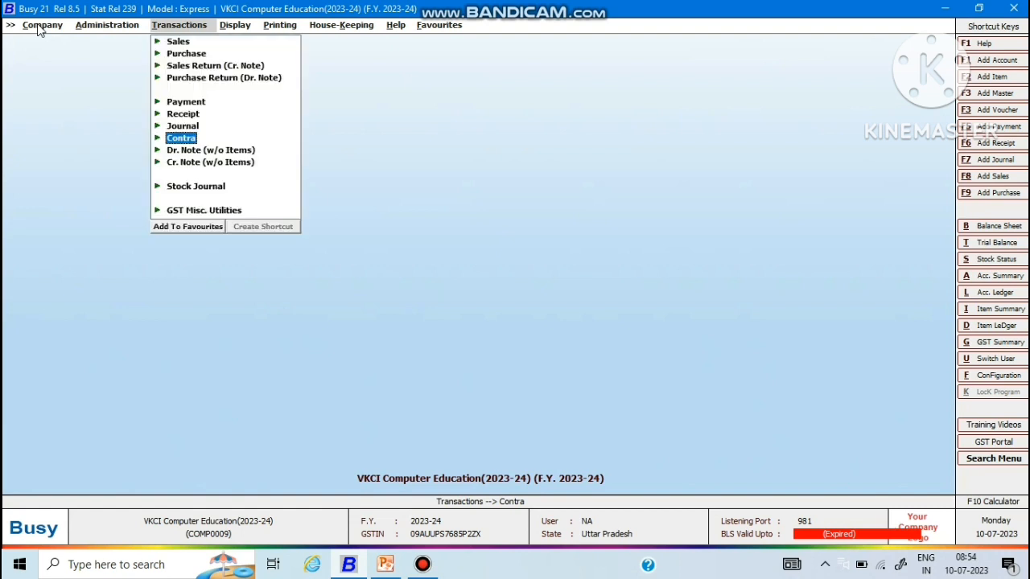
key(Up)
key(Up)
key(Up)
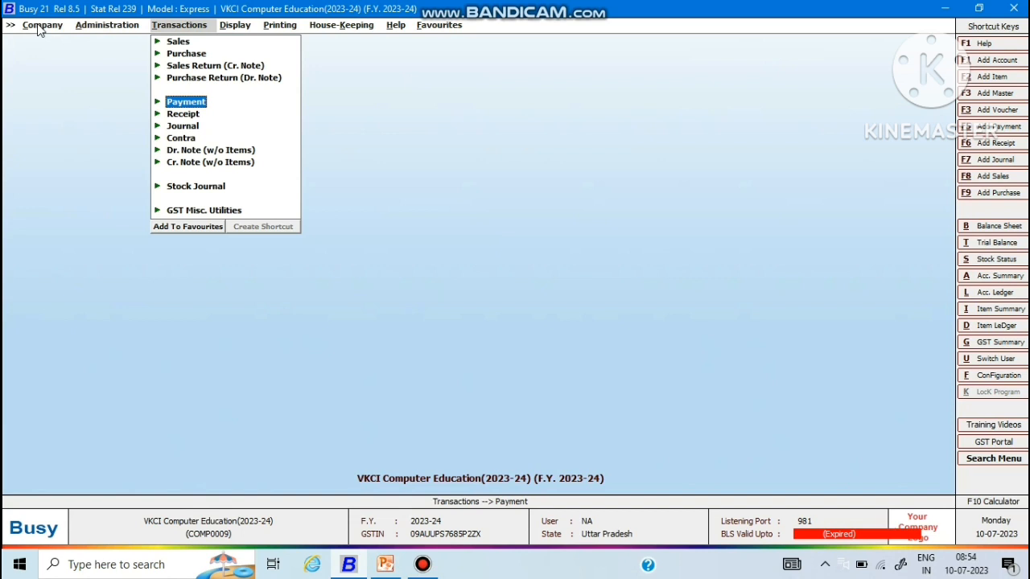
key(Return)
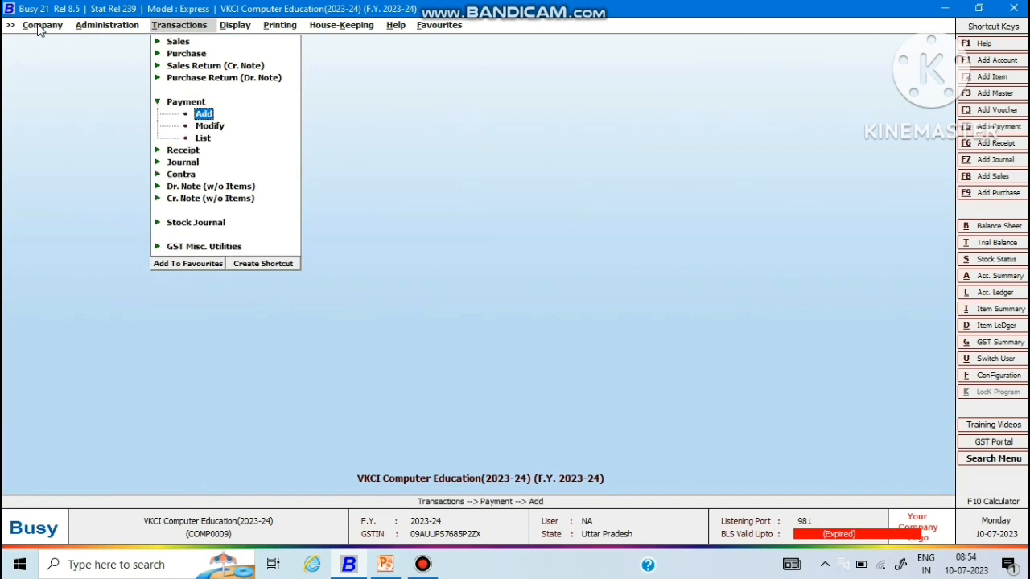
key(Return)
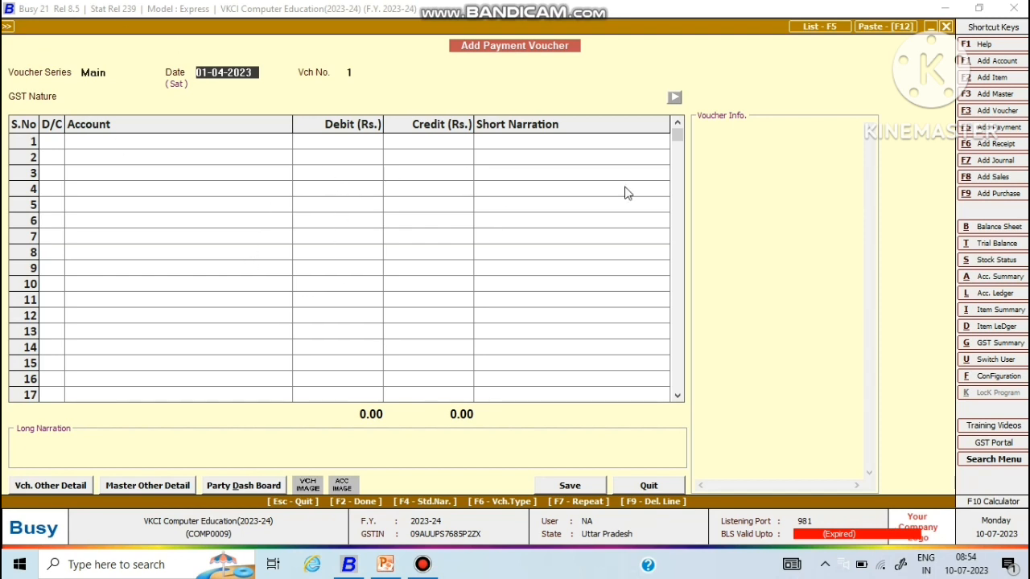
key(Escape)
key(Return)
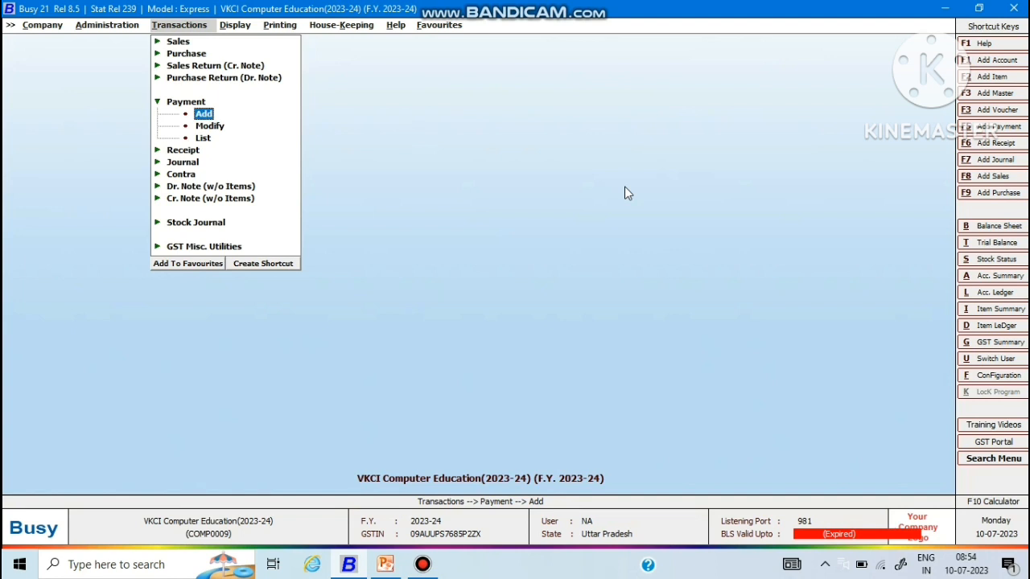
Display the standard horizontal balance sheet for 01-04-2023 with the default report options.
key(Right)
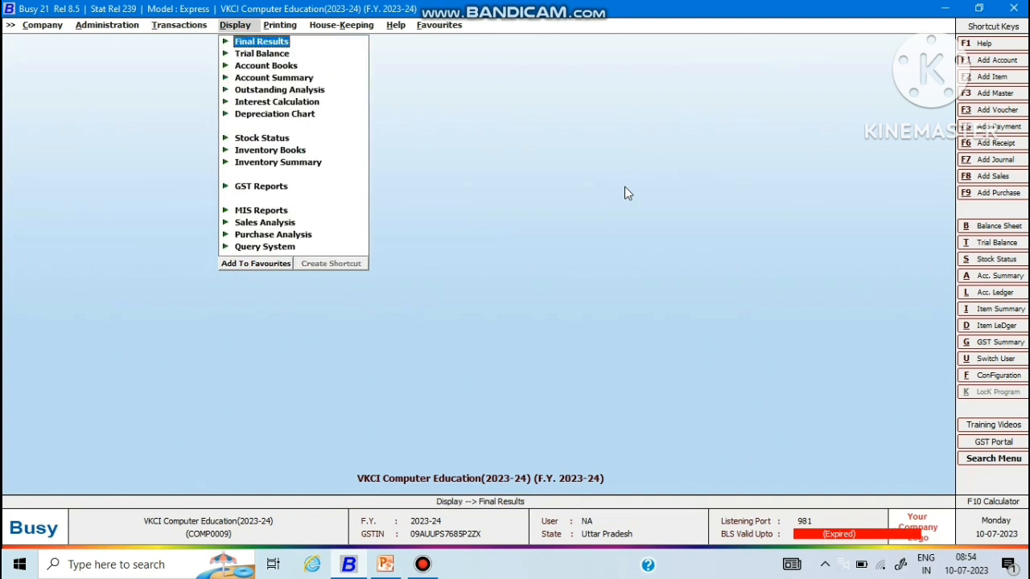
key(Return)
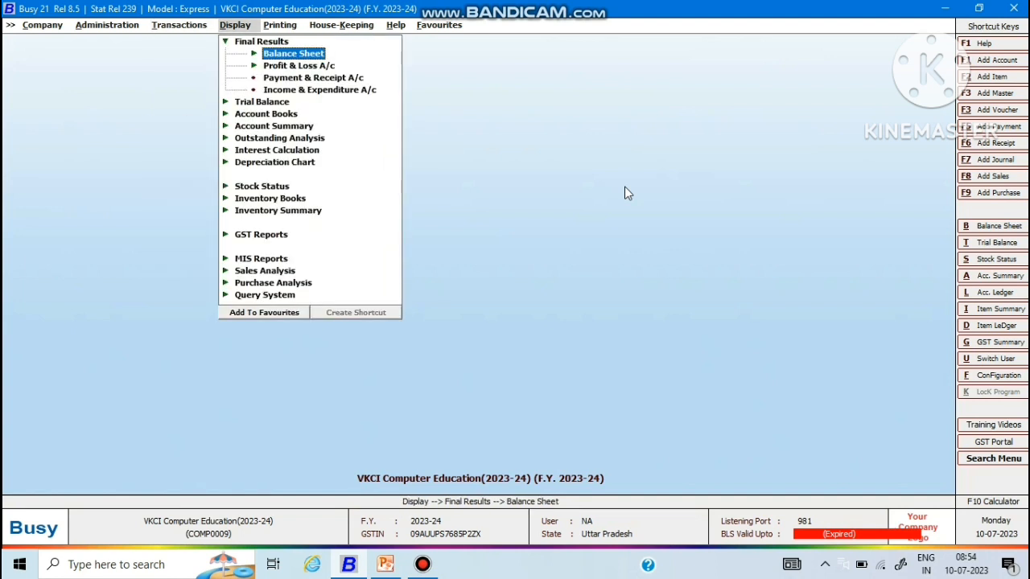
key(Return)
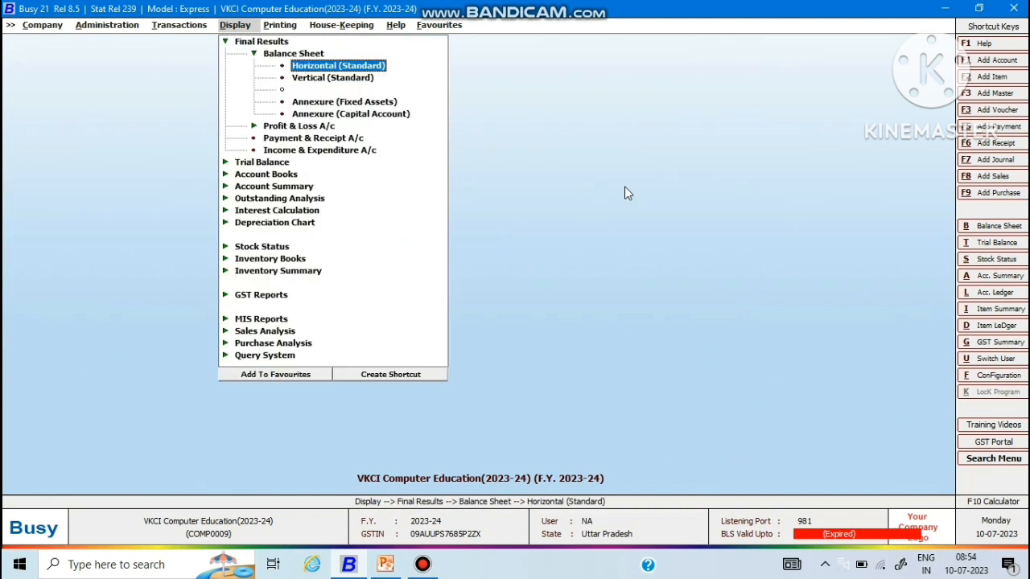
key(Return)
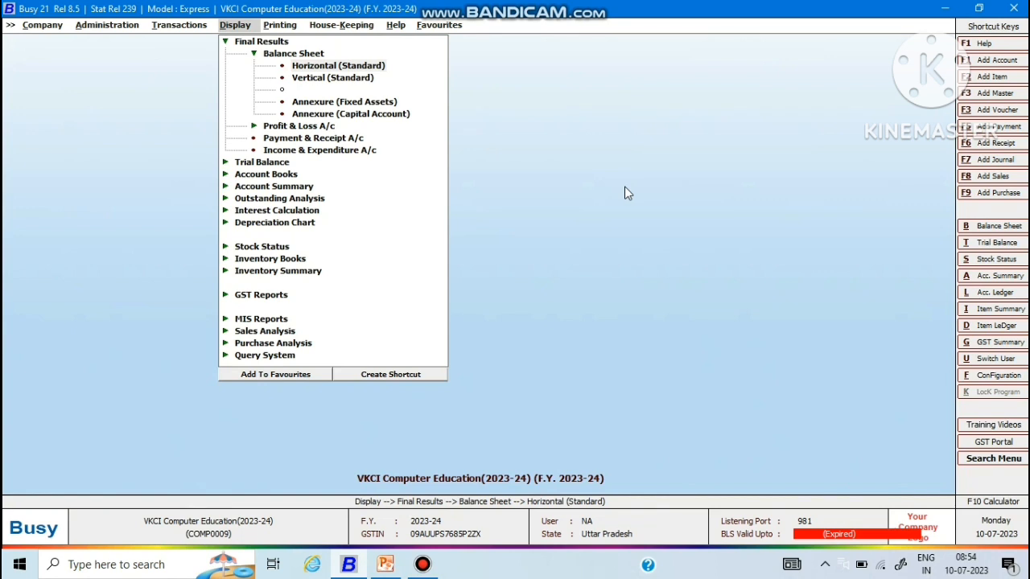
key(Return)
key(Return)
key(Return)
key(Return)
key(Return)
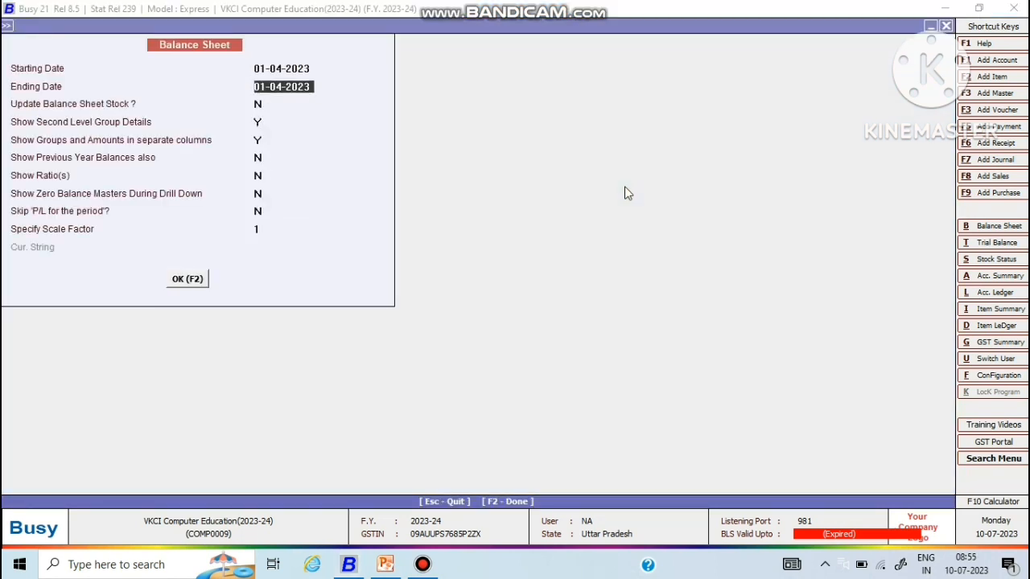
key(Return)
key(Return)
key(Return)
key(Return)
key(Return)
key(Return)
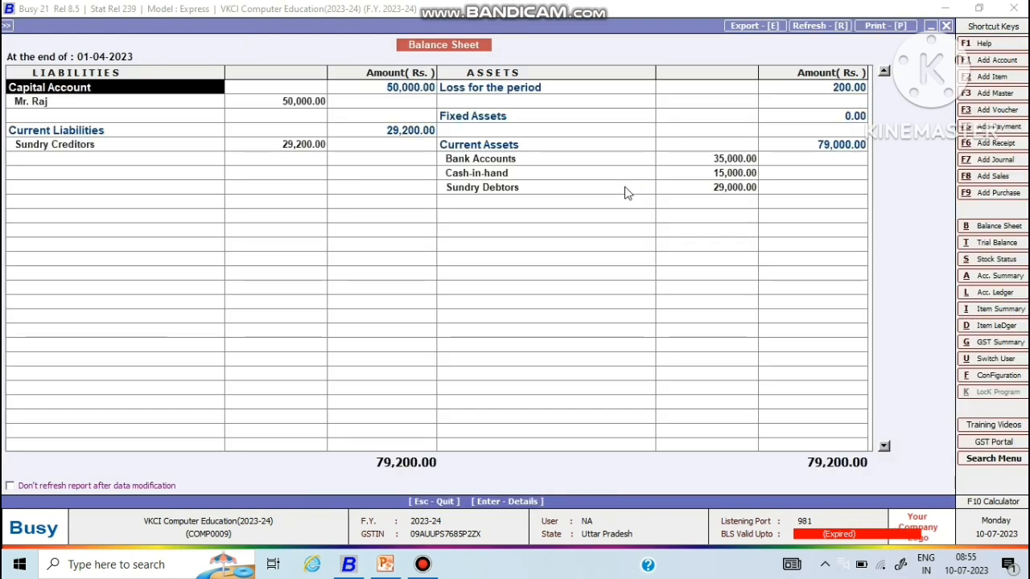
Examine the account balances within the Sundry Creditors group of the balance sheet, and close the reports.
key(Down)
key(Down)
key(Down)
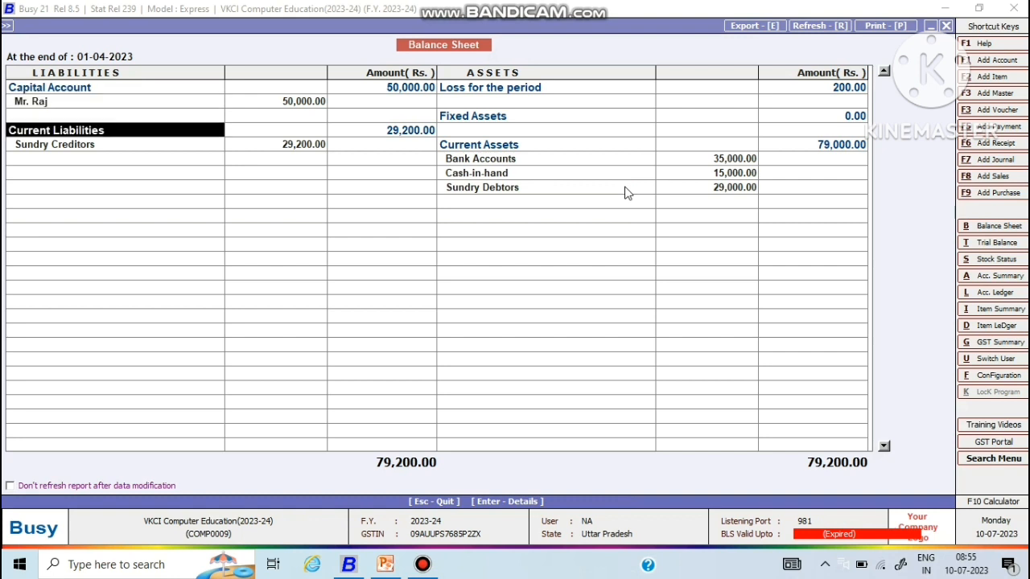
key(Down)
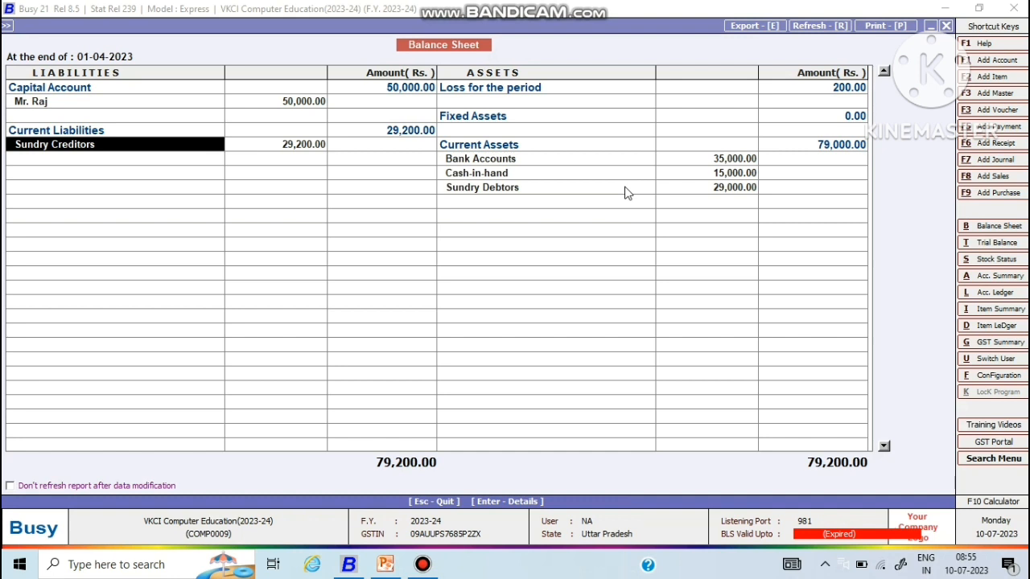
key(Return)
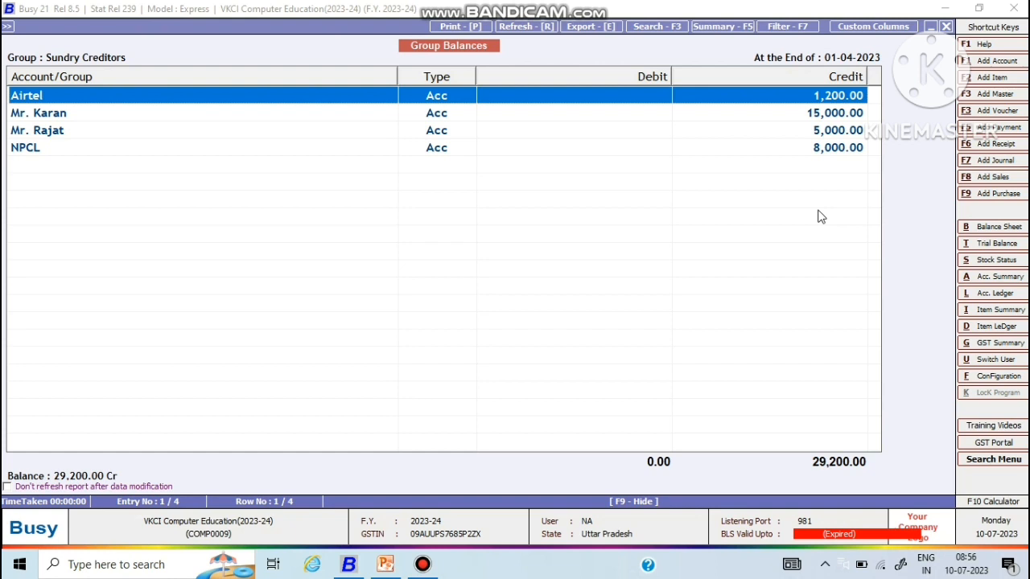
key(Escape)
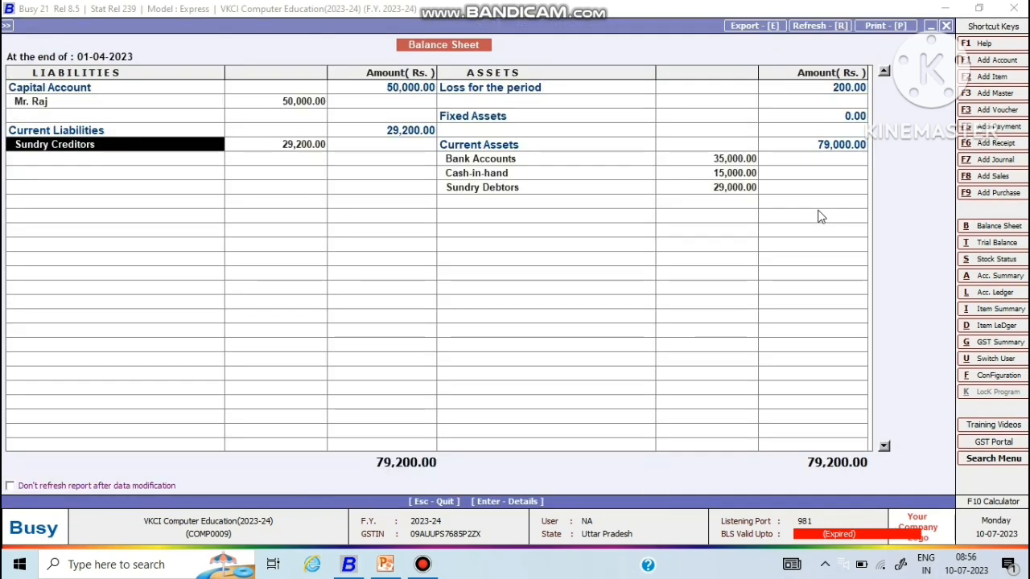
key(Escape)
key(Escape)
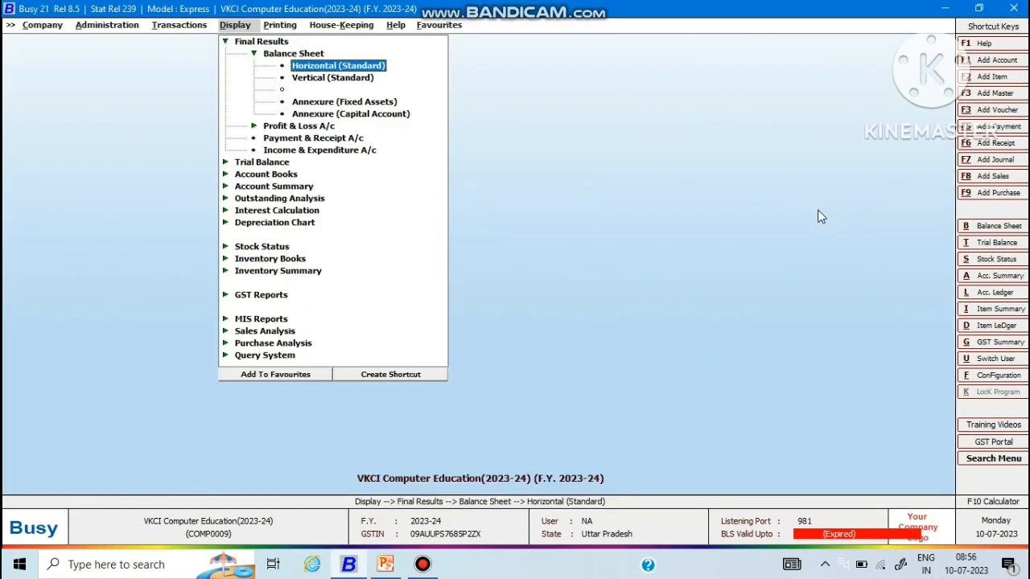
Open a new payment voucher and check the payment transactions on the PowerPoint slide before returning to Busy.
key(Left)
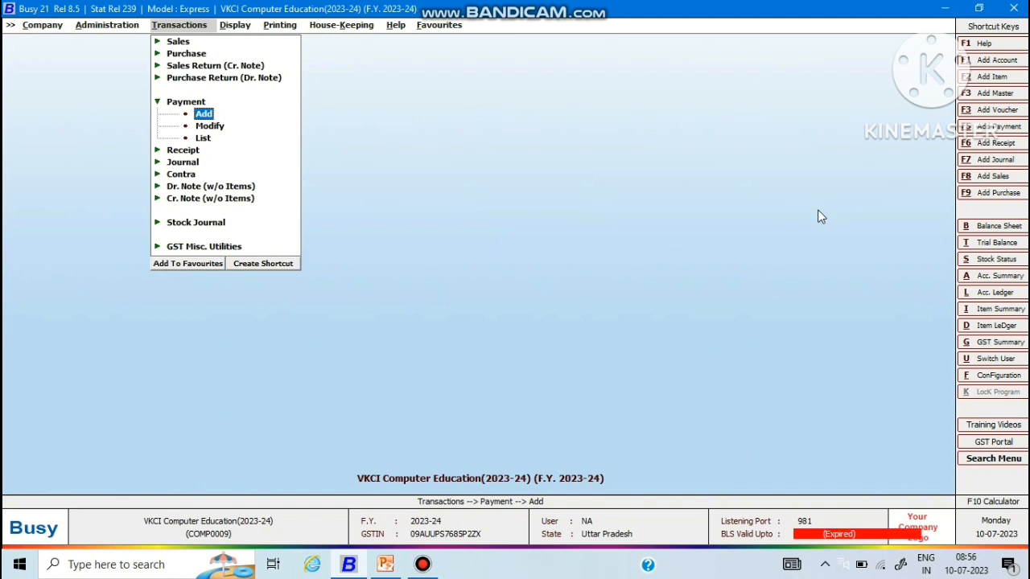
key(Return)
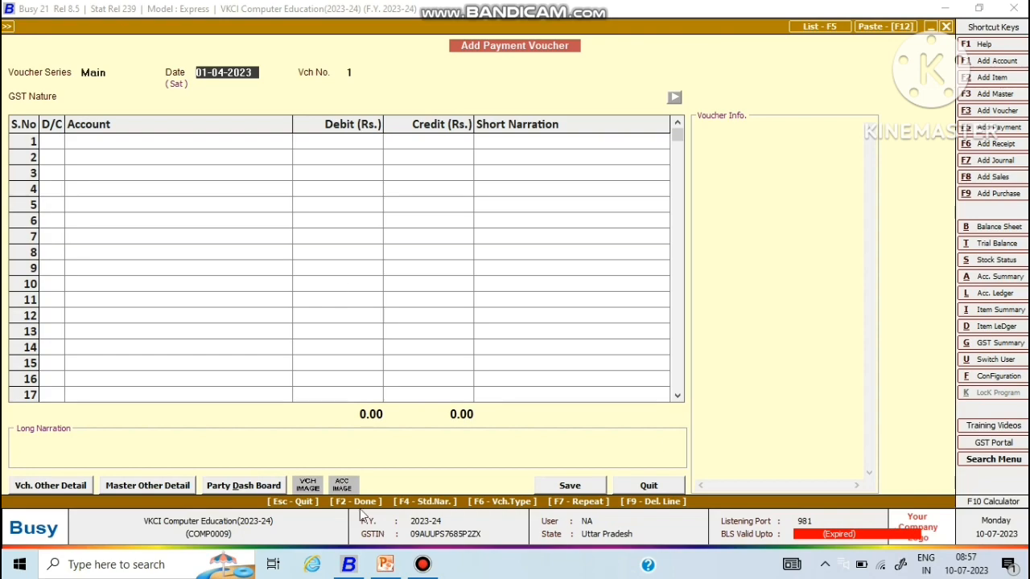
click(387, 566)
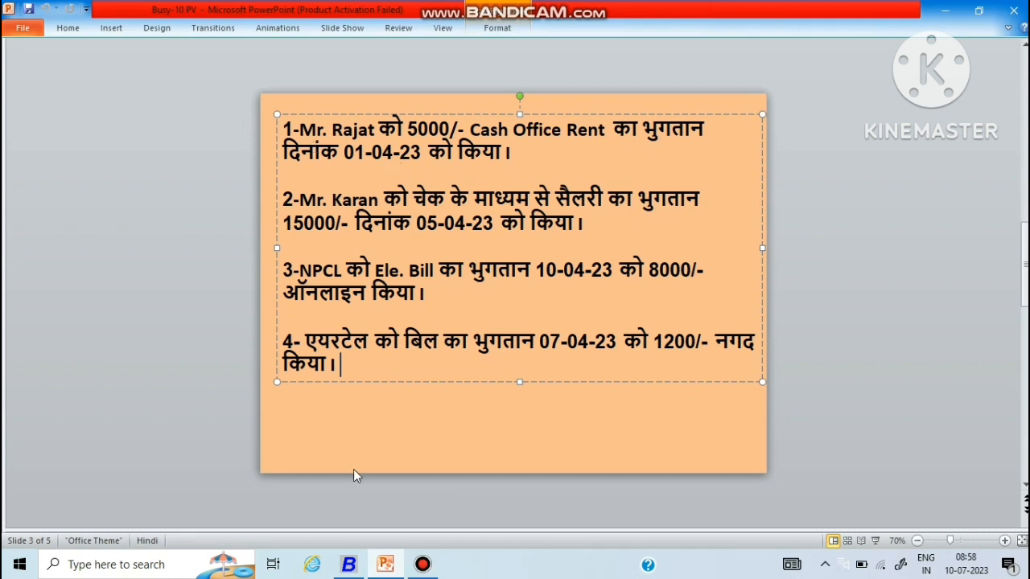
click(350, 565)
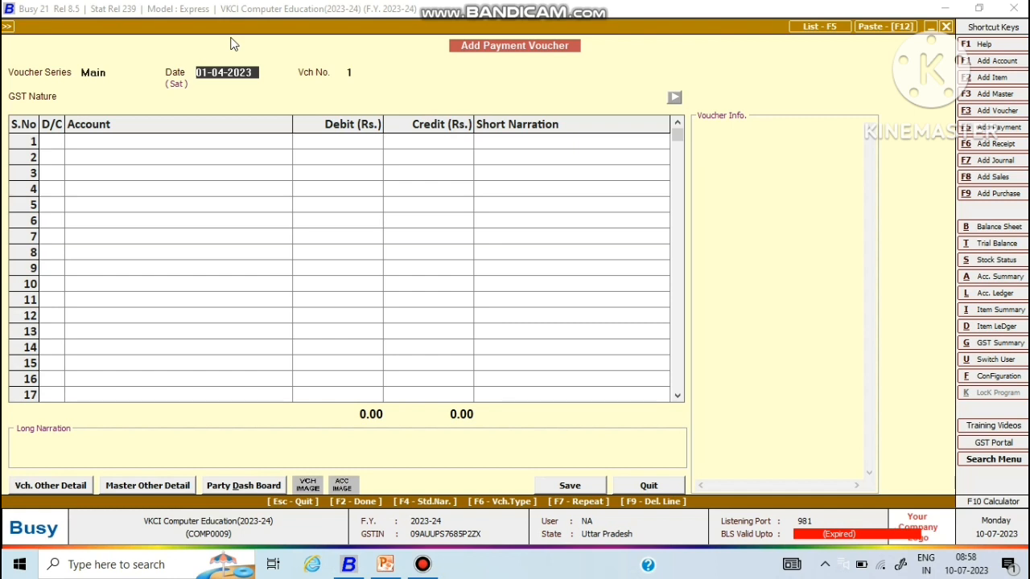
Keep the voucher date 01-04-2023, set GST nature to Not Applicable, view the first row's debit account list, and quit unsaved.
key(Return)
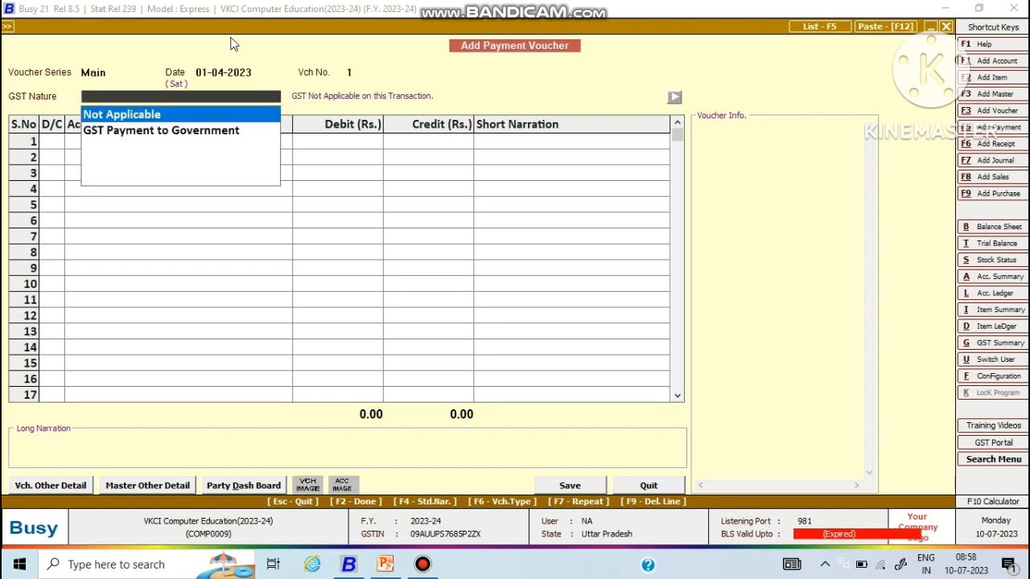
key(Return)
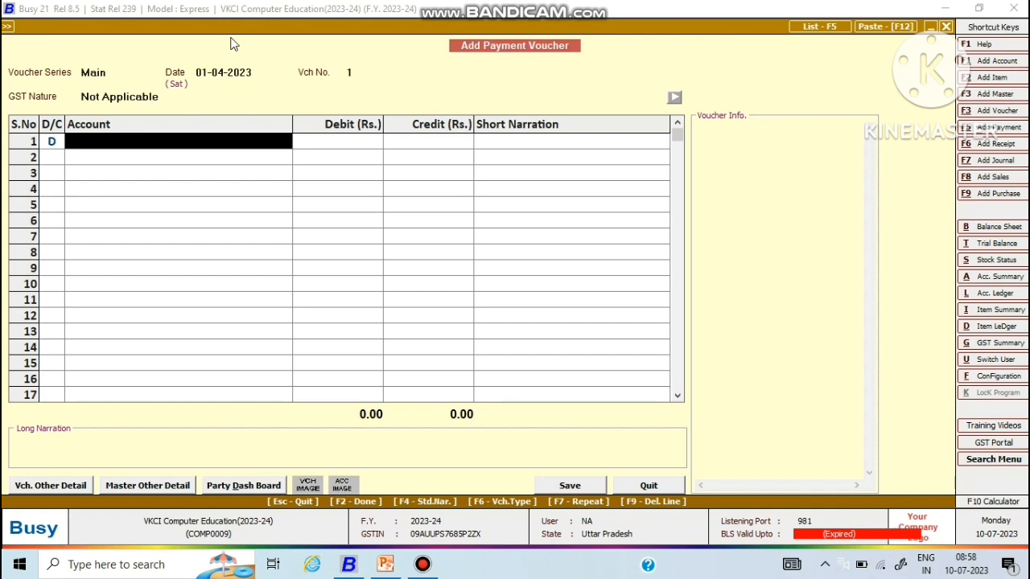
click(145, 144)
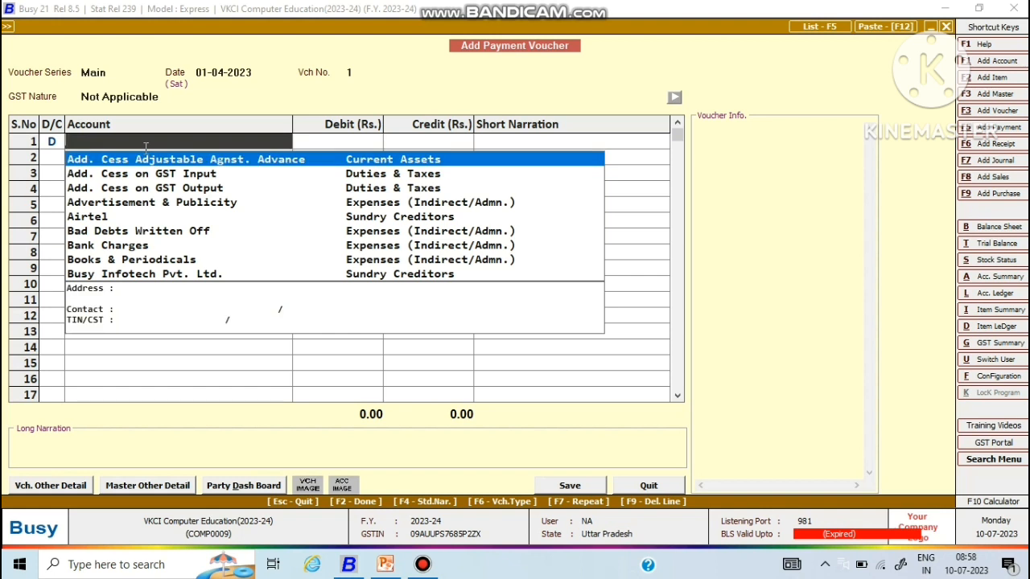
key(Escape)
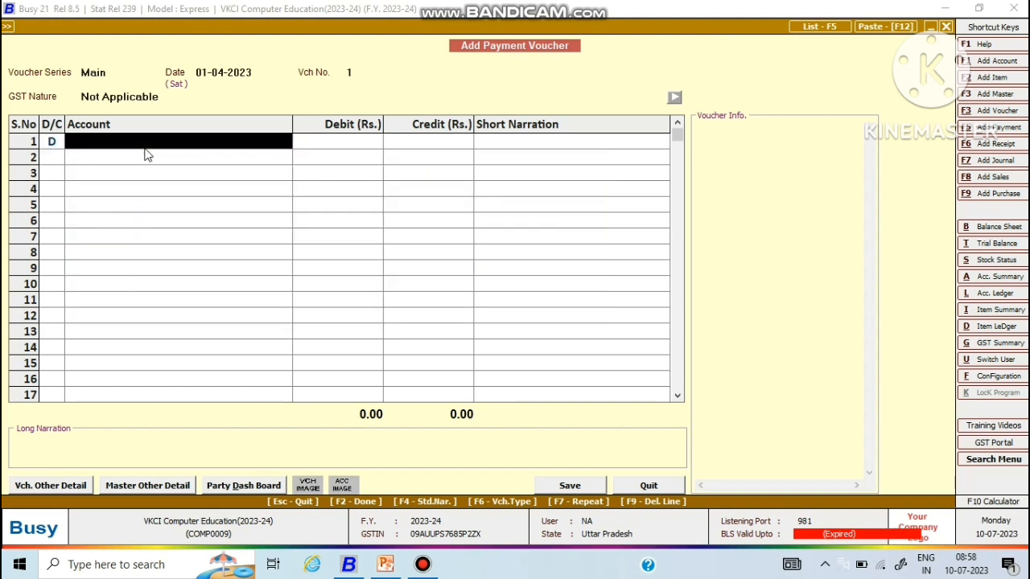
key(Escape)
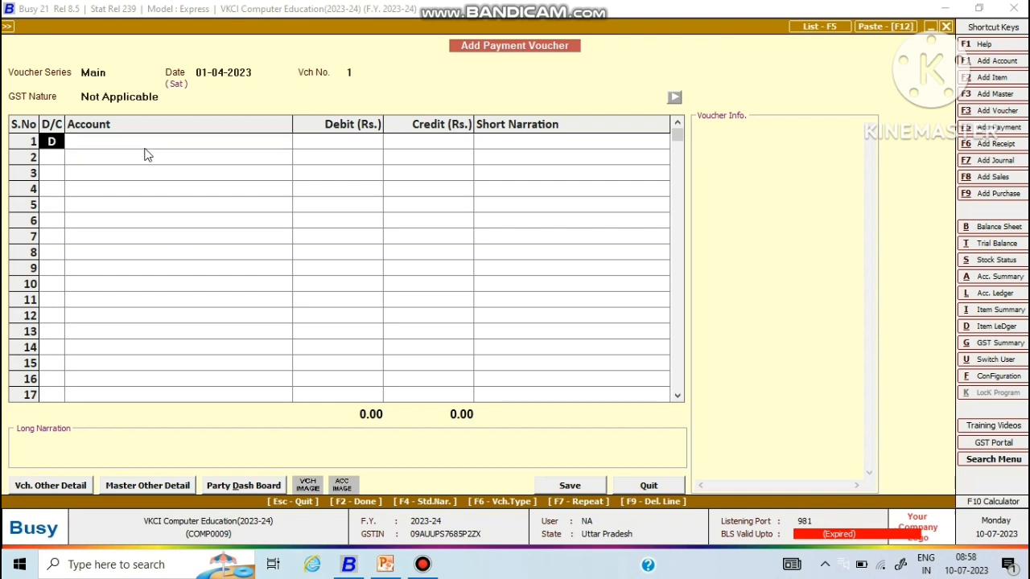
key(Return)
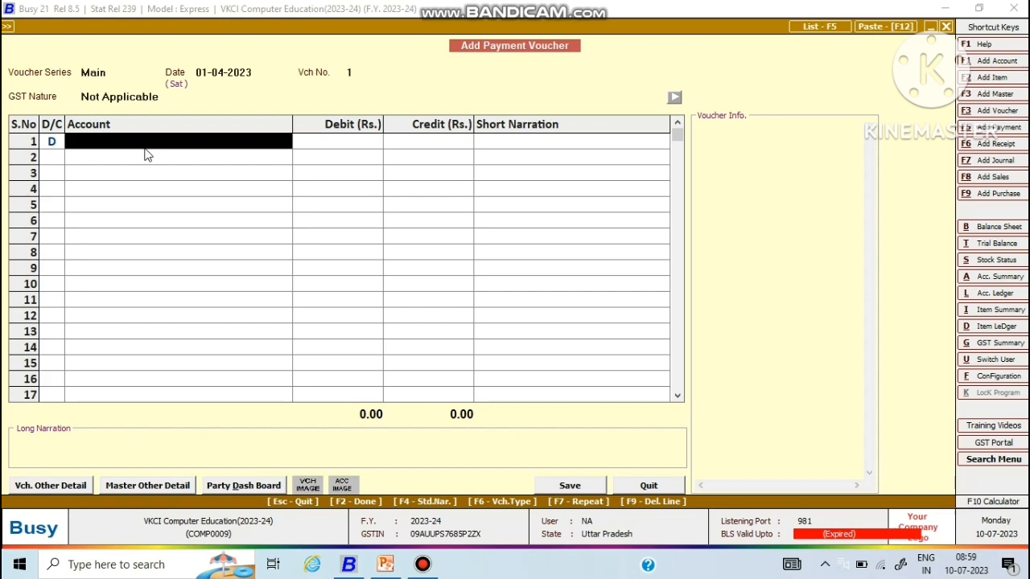
key(Escape)
key(Return)
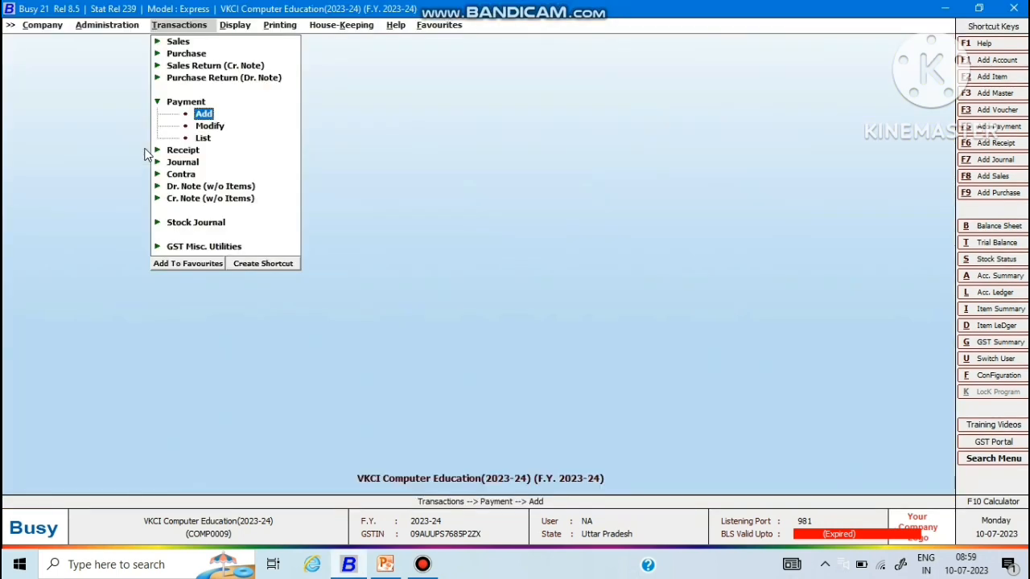
Open the Accounts section of the Features / Options configuration.
key(Left)
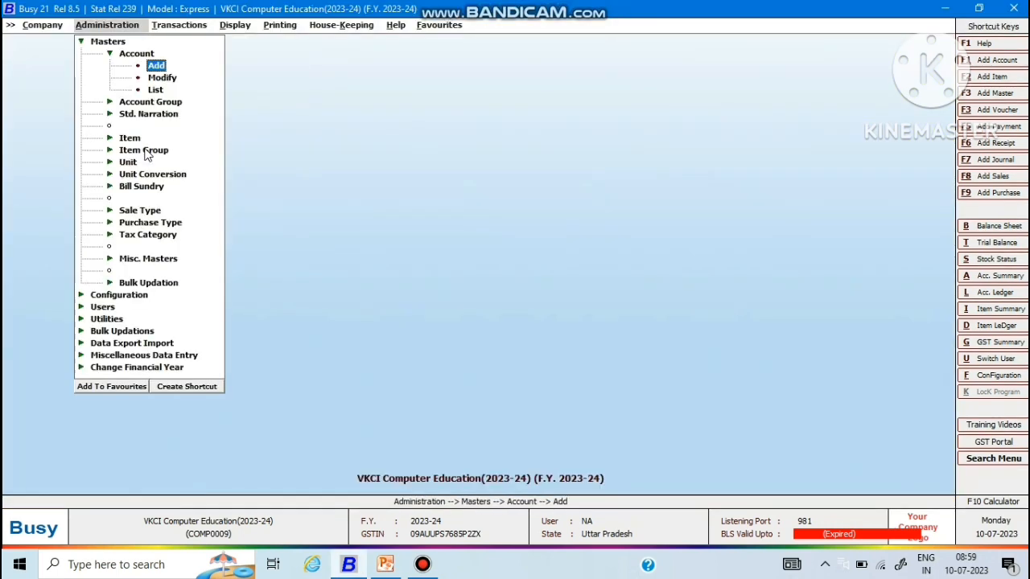
key(Down)
key(Down)
key(Down)
key(Down)
key(Down)
key(Down)
key(Down)
key(Down)
key(Down)
key(Down)
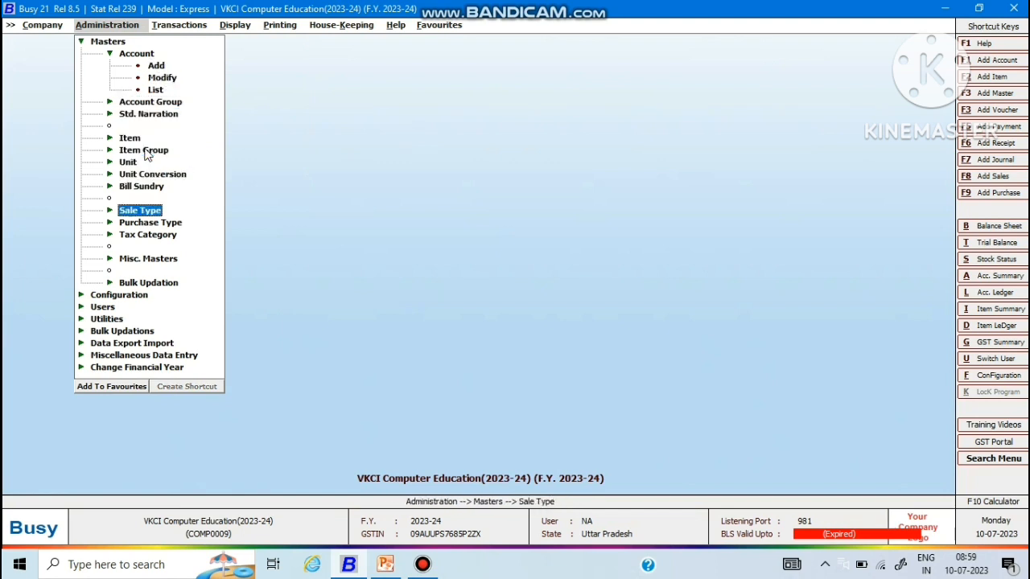
key(Down)
key(Down)
key(Down)
key(Down)
key(Down)
key(Return)
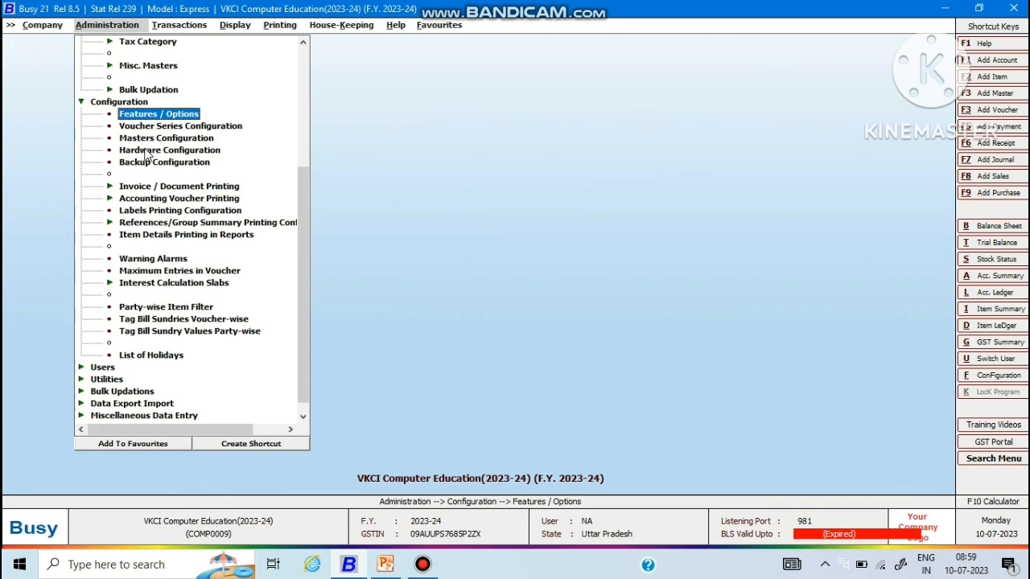
key(Return)
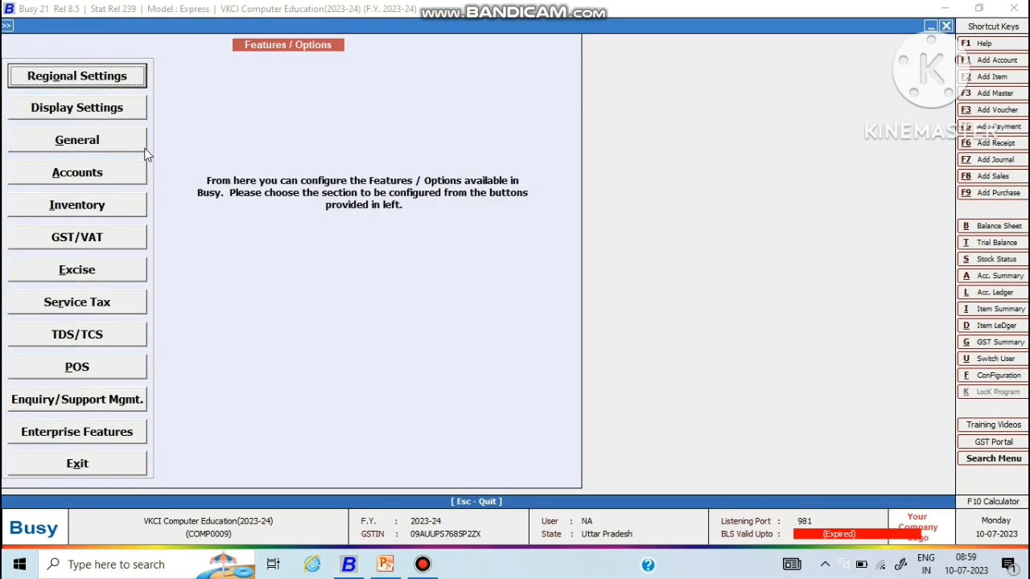
click(83, 179)
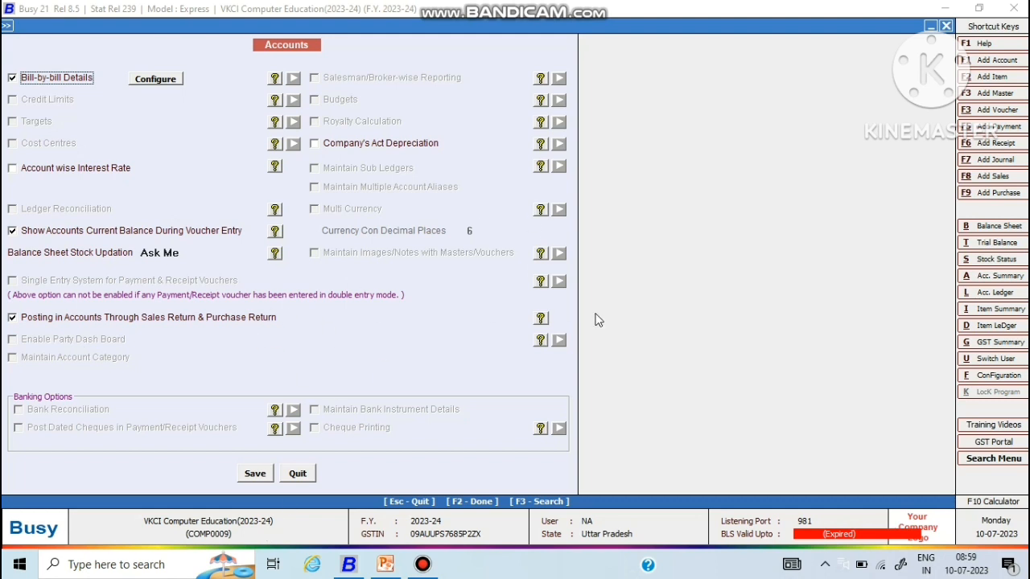
Close the configuration and start a new payment voucher dated 01-04-2023 with GST nature Not Applicable.
key(Escape)
key(Escape)
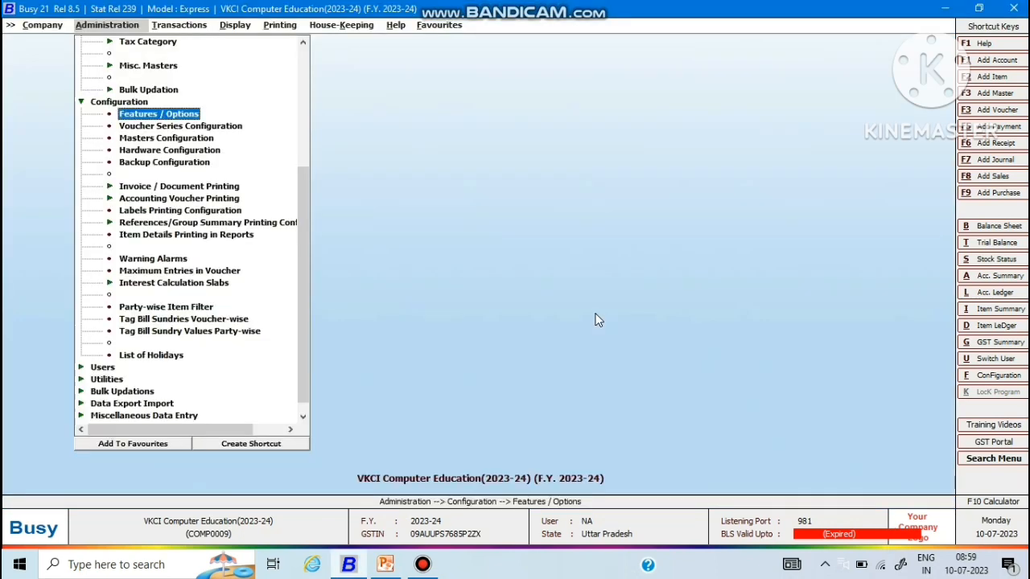
key(Escape)
key(Right)
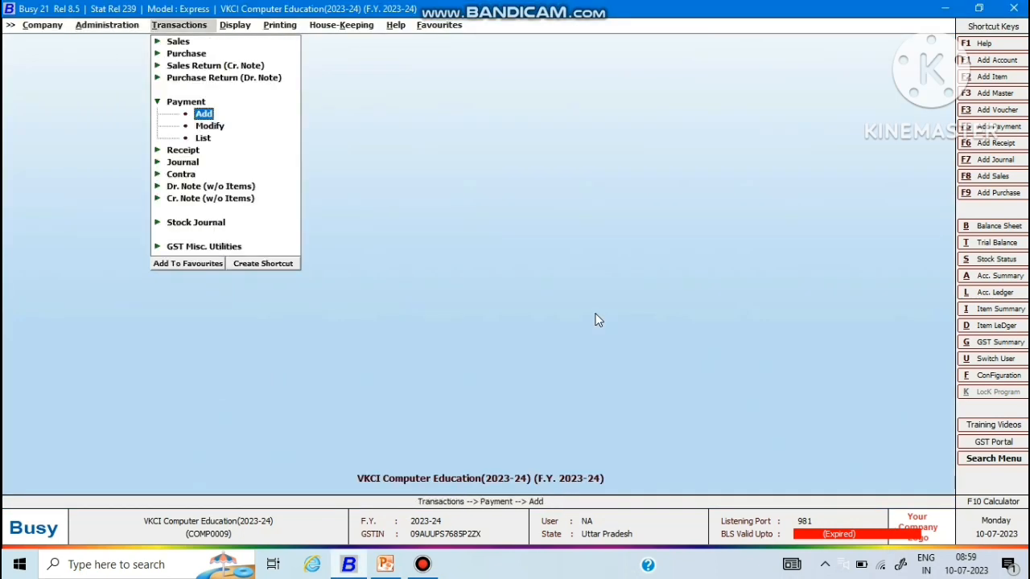
key(Return)
key(Return)
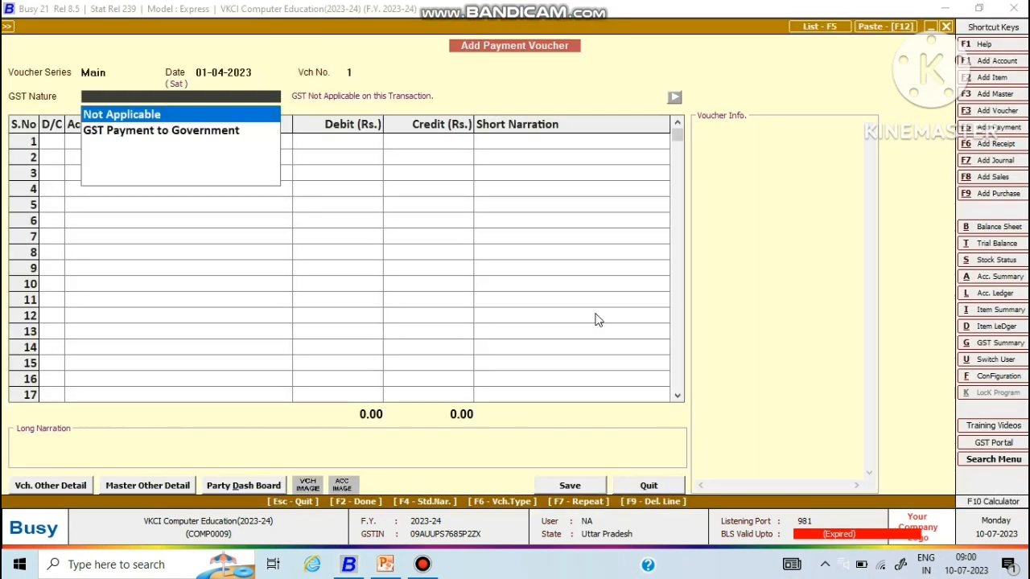
key(Return)
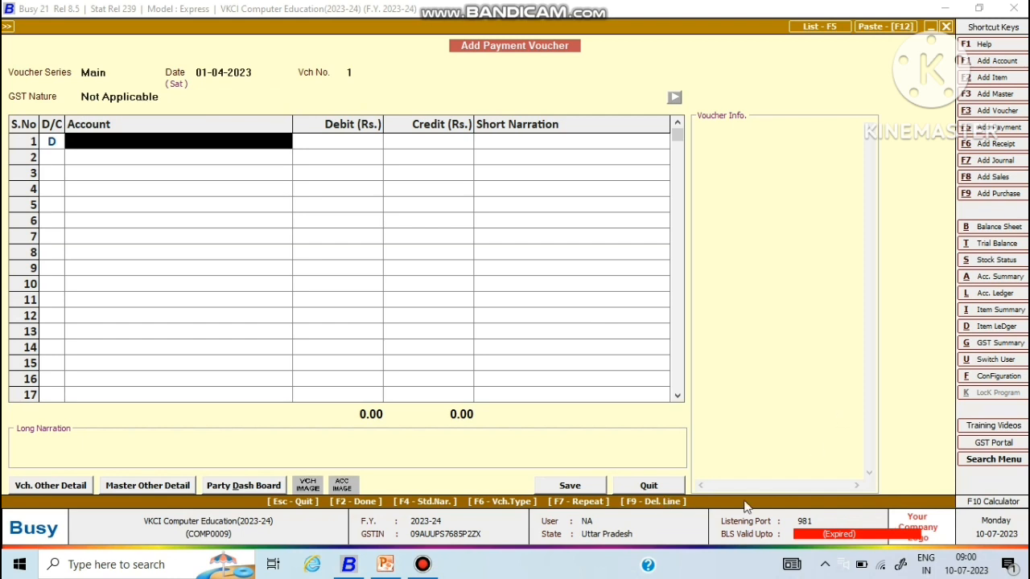
Check the first transaction on the PowerPoint slide, then choose the office rent recipient's Sundry Creditors account for the voucher's first debit row in Busy.
click(392, 566)
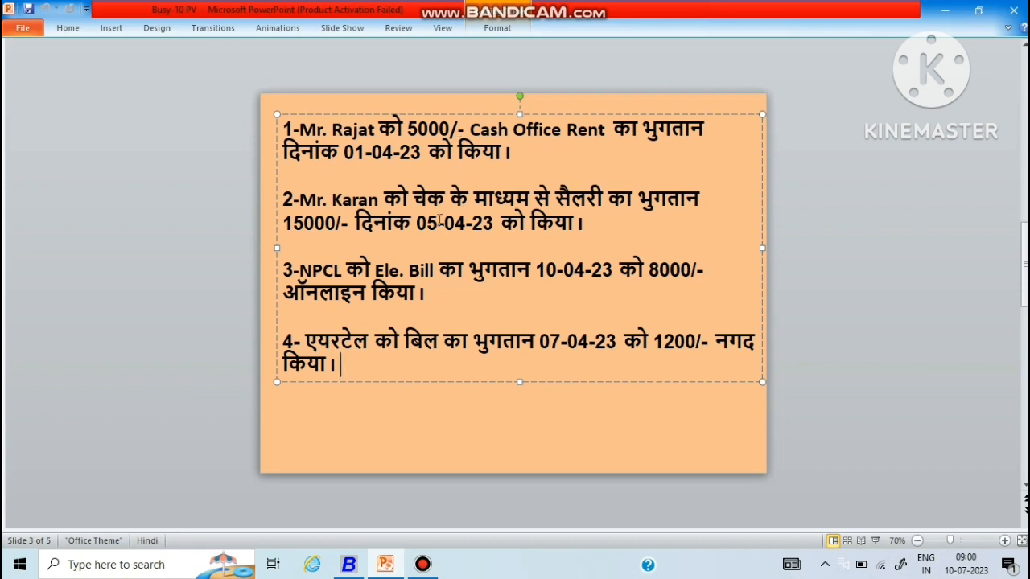
click(354, 567)
text(ra)
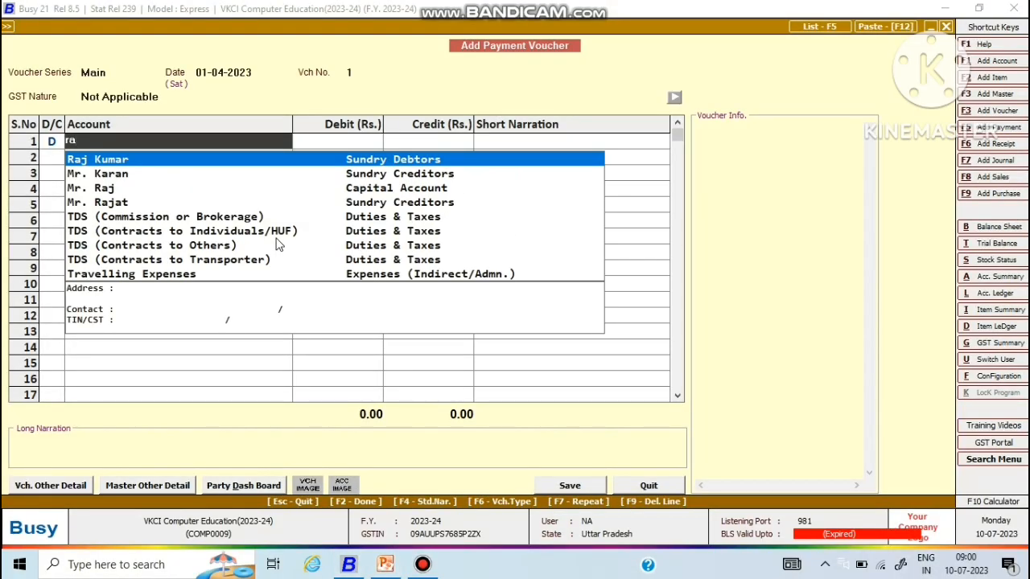
key(Down)
key(Down)
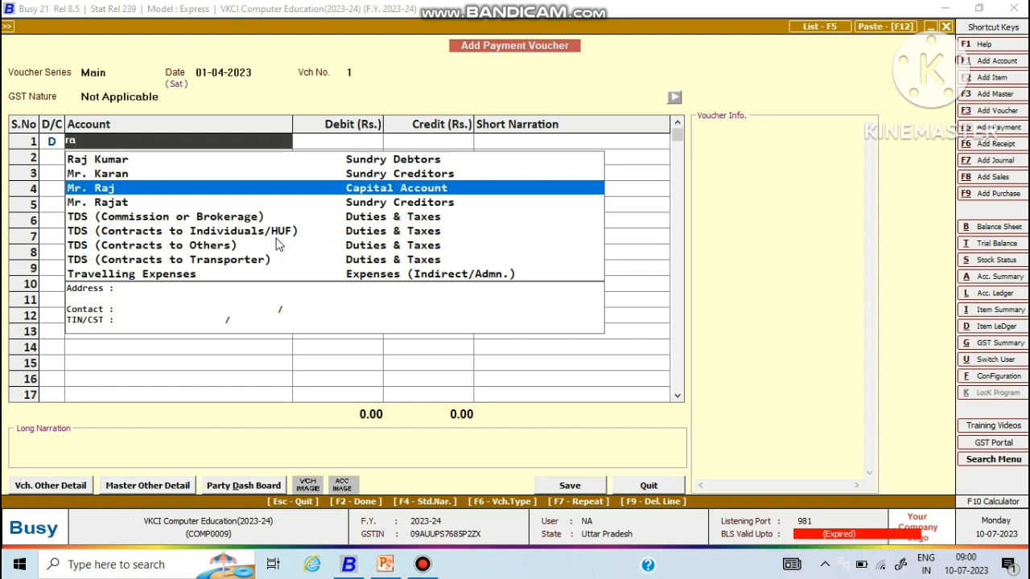
key(Down)
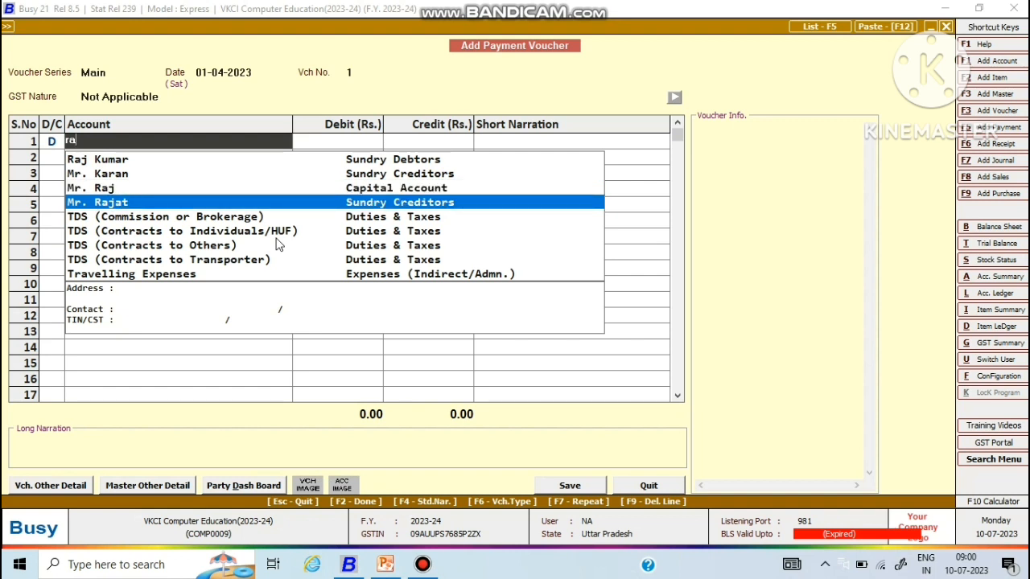
key(Return)
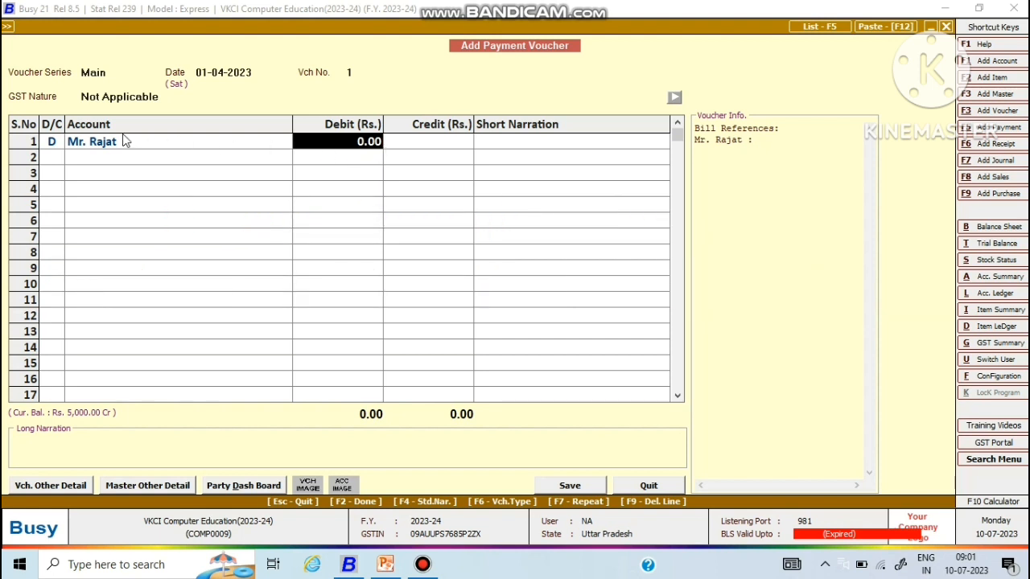
Switch to PowerPoint and review the payment transactions and the Golden Rules of Accounts slide.
click(384, 565)
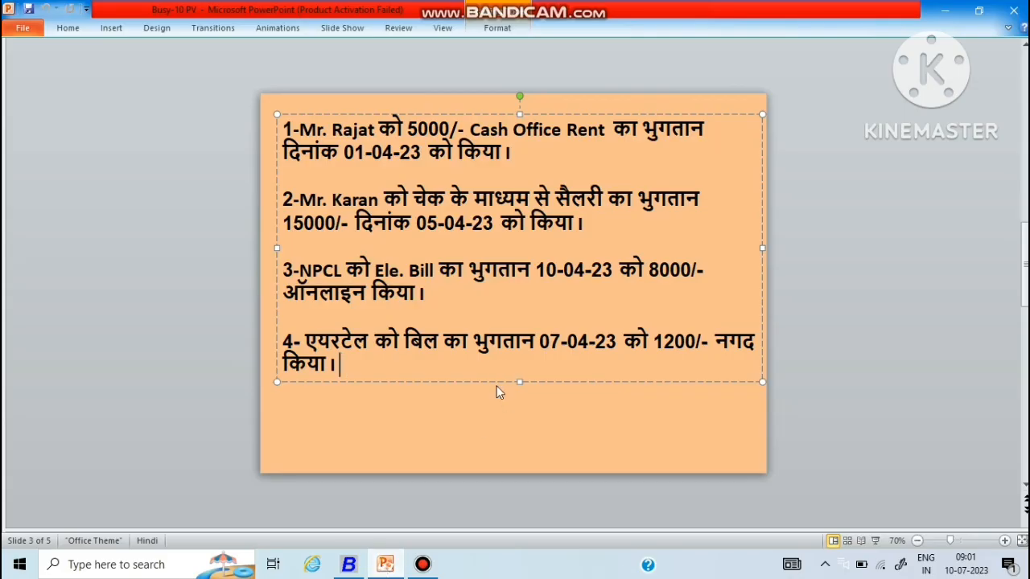
click(473, 431)
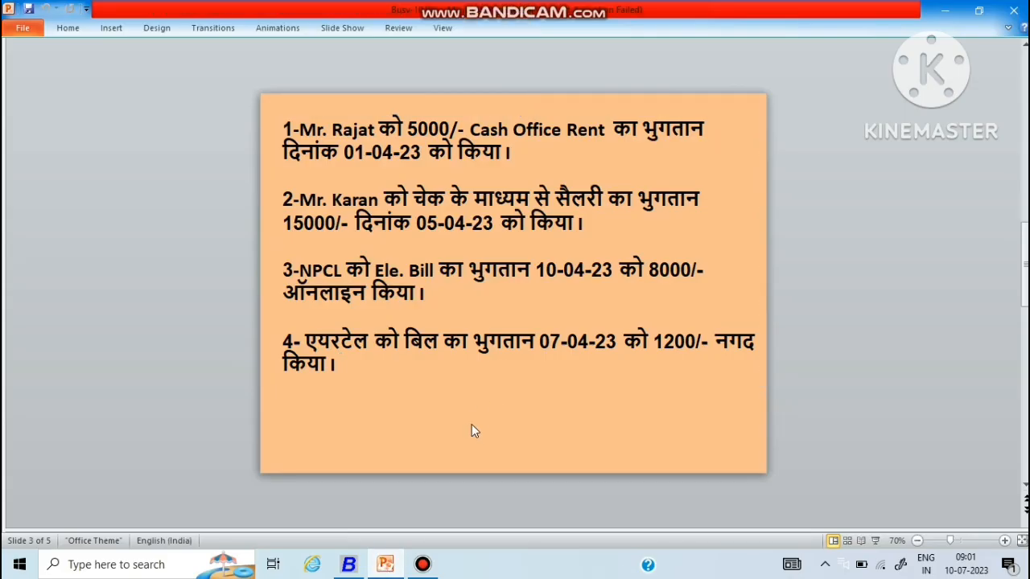
scroll(472, 431, down, 1)
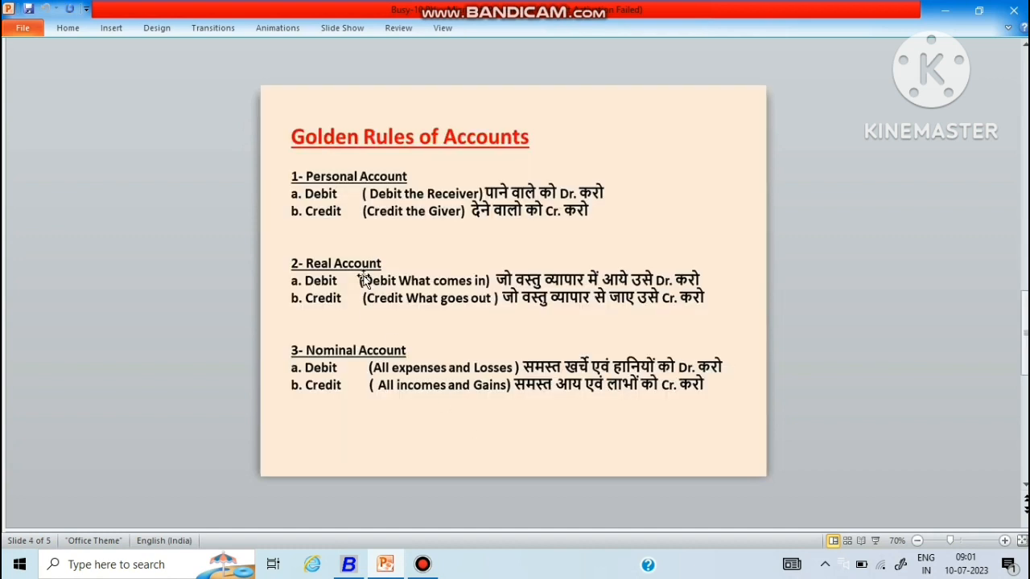
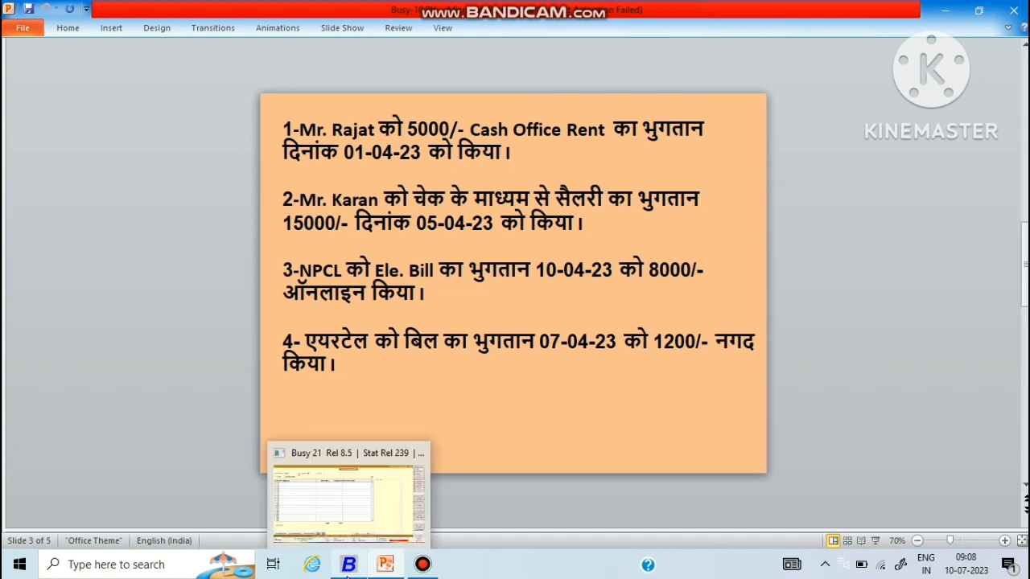
Return to Busy and set payment voucher 2 to the date 05-04-2023 with GST nature Not Applicable.
click(347, 568)
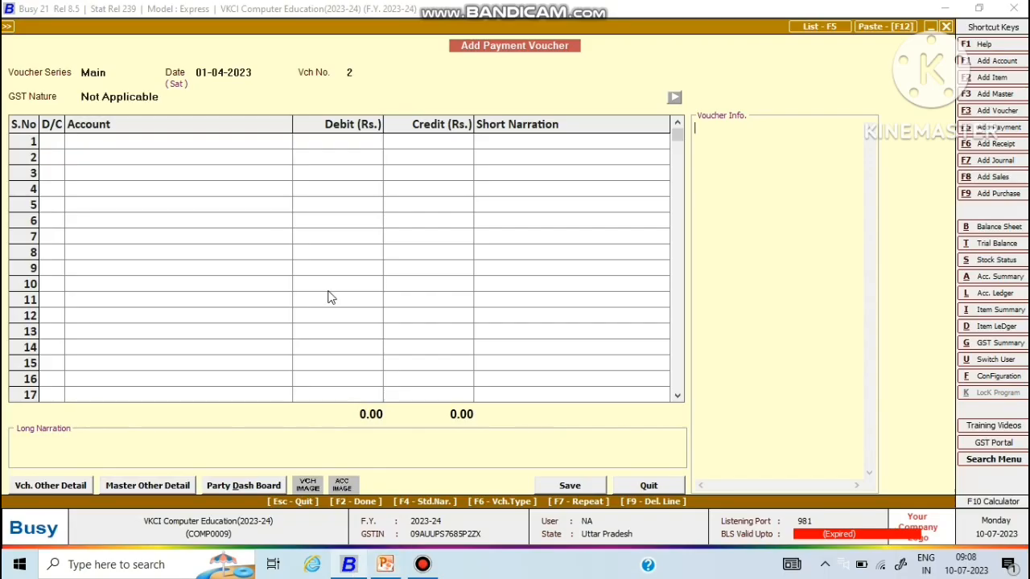
click(225, 73)
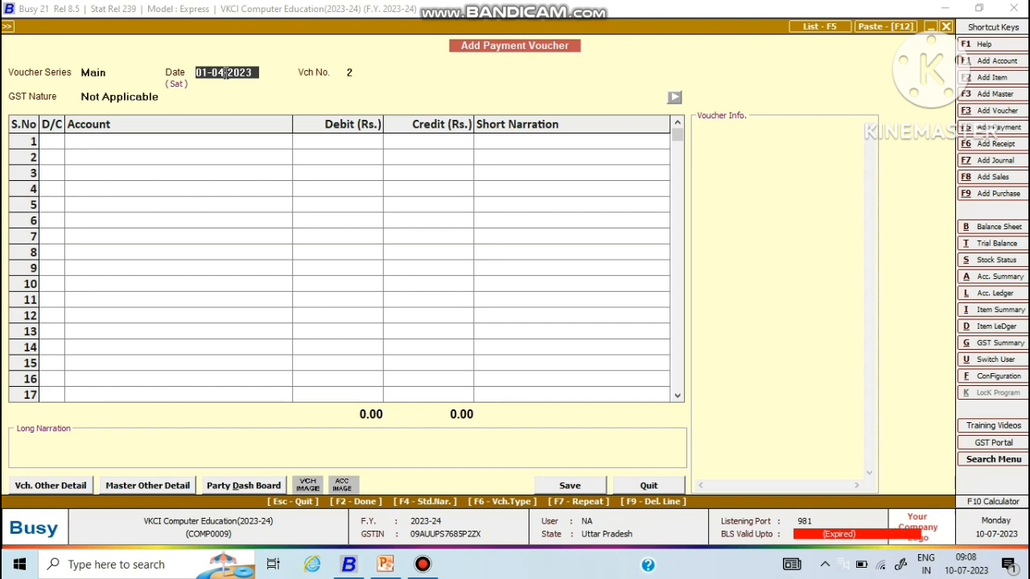
key(BackSpace)
key(BackSpace)
key(BackSpace)
key(BackSpace)
key(BackSpace)
key(BackSpace)
key(BackSpace)
key(BackSpace)
key(BackSpace)
key(BackSpace)
text(05-04)
key(Return)
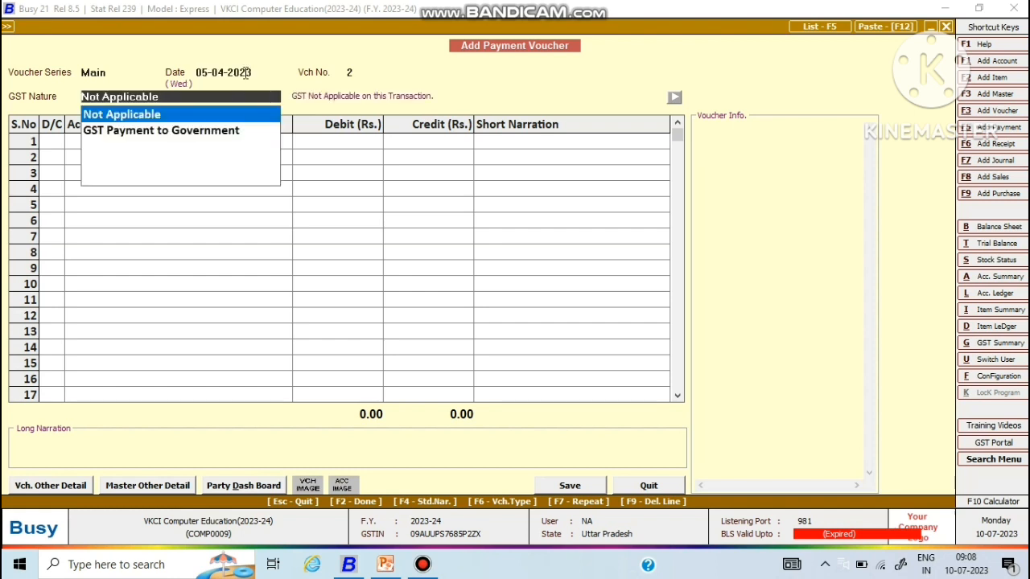
key(Return)
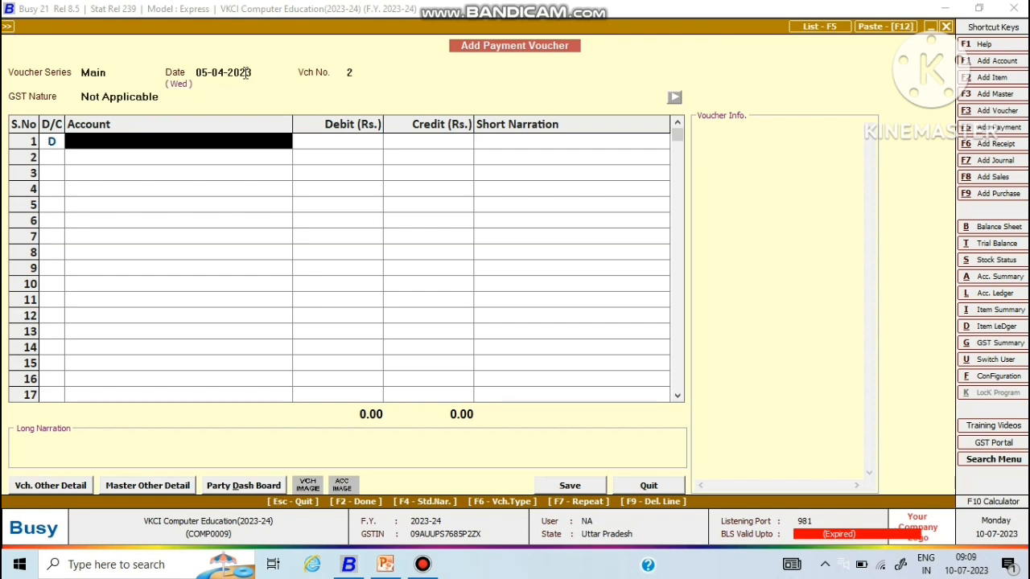
Debit the salary recipient's Sundry Creditors account with 15000 in the first row.
text(mr)
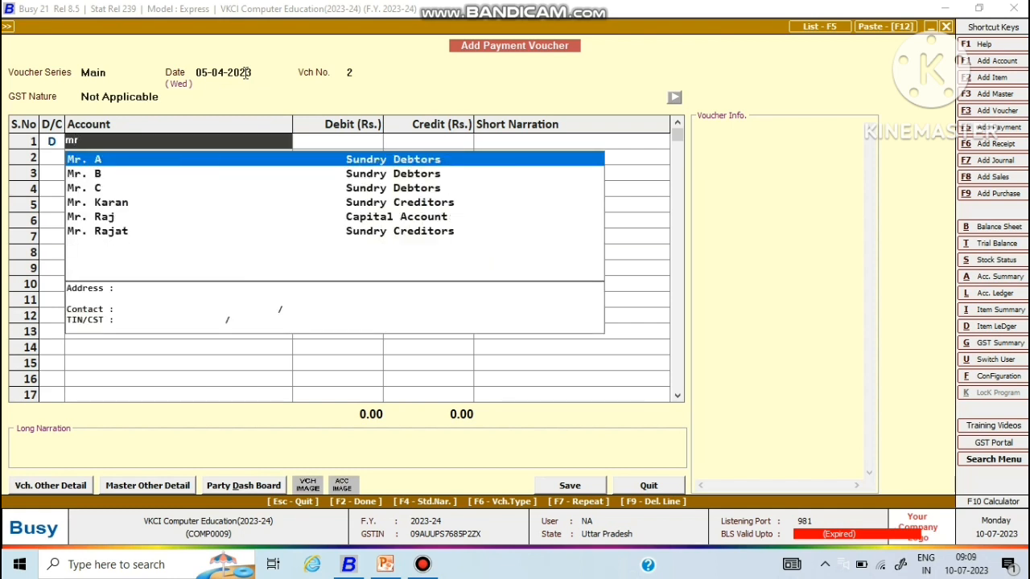
key(Down)
key(Down)
key(Down)
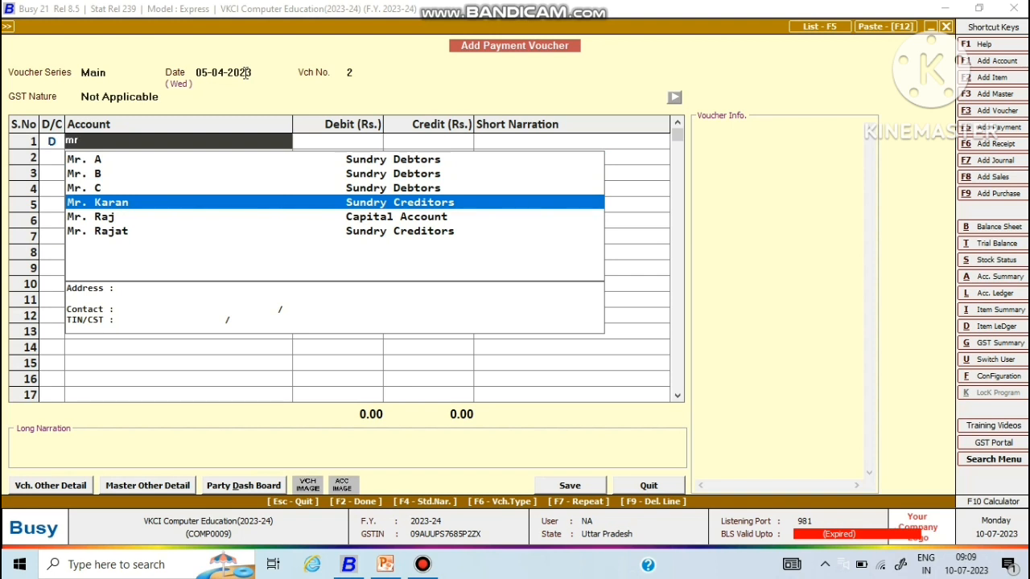
key(Return)
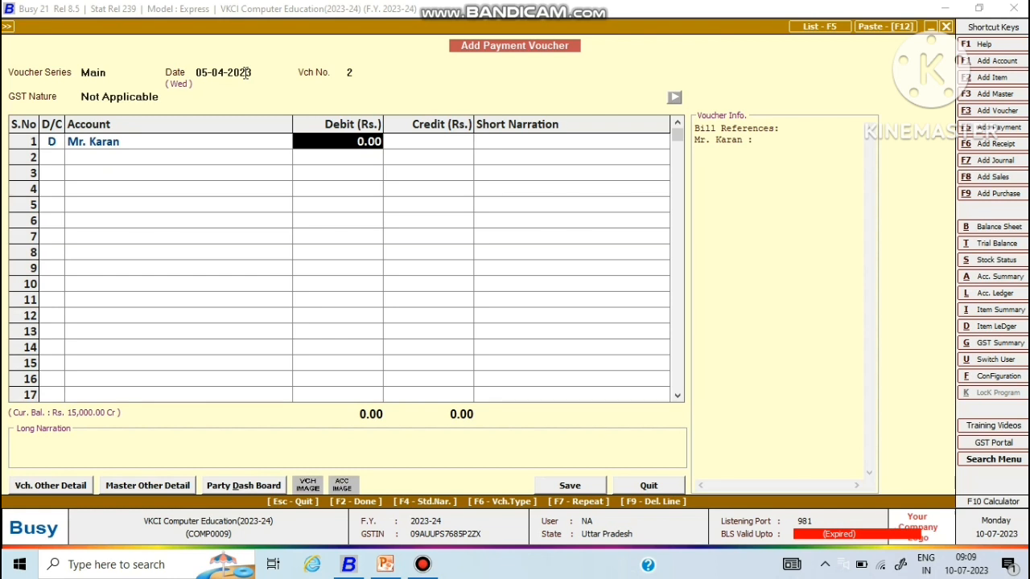
key(Left)
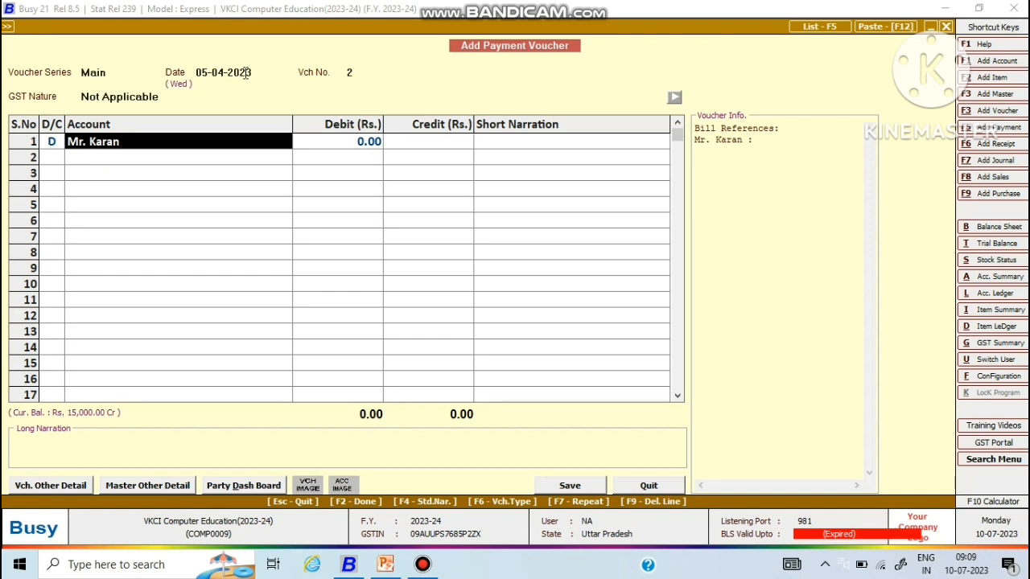
key(Return)
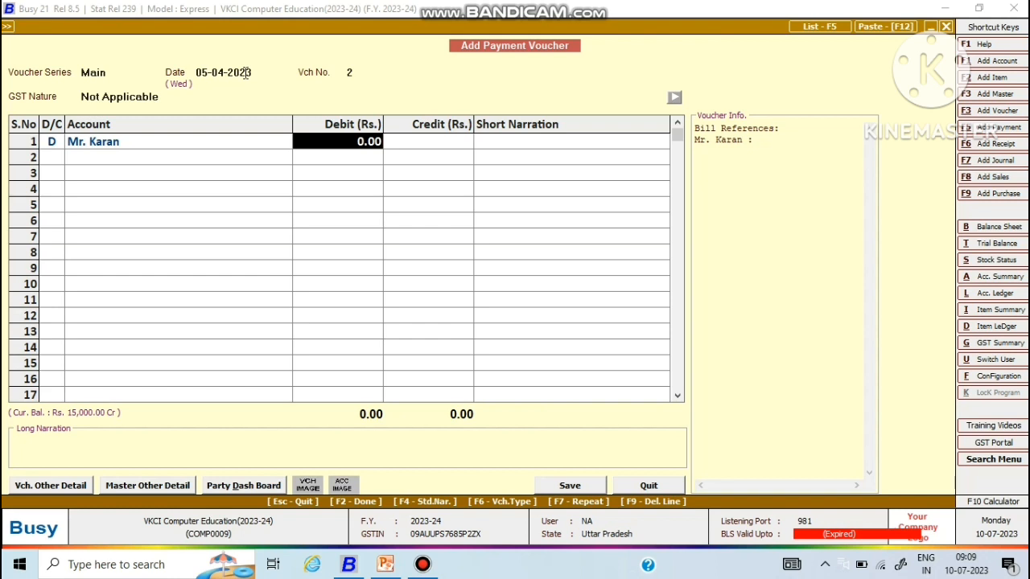
text(15000)
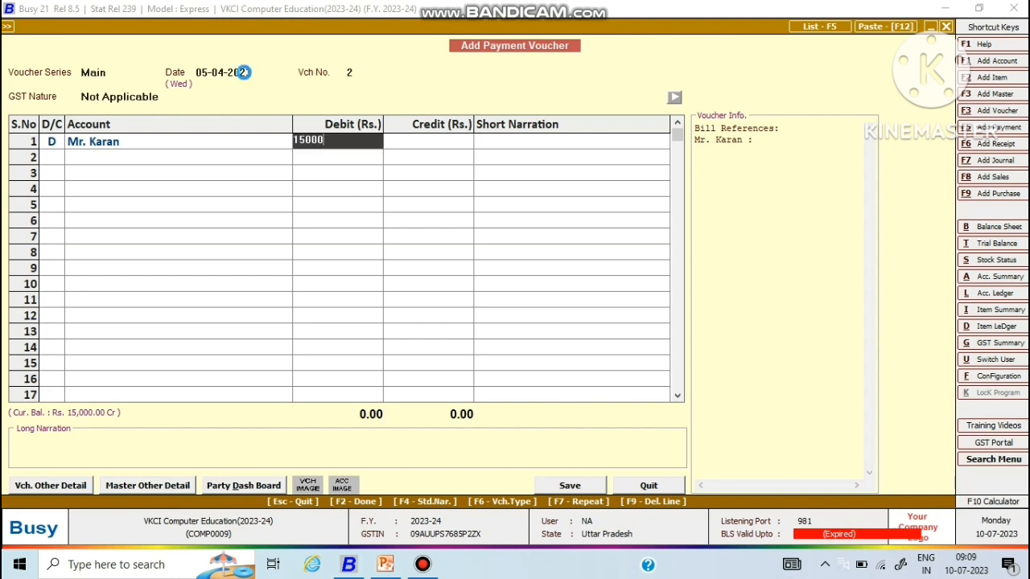
key(Return)
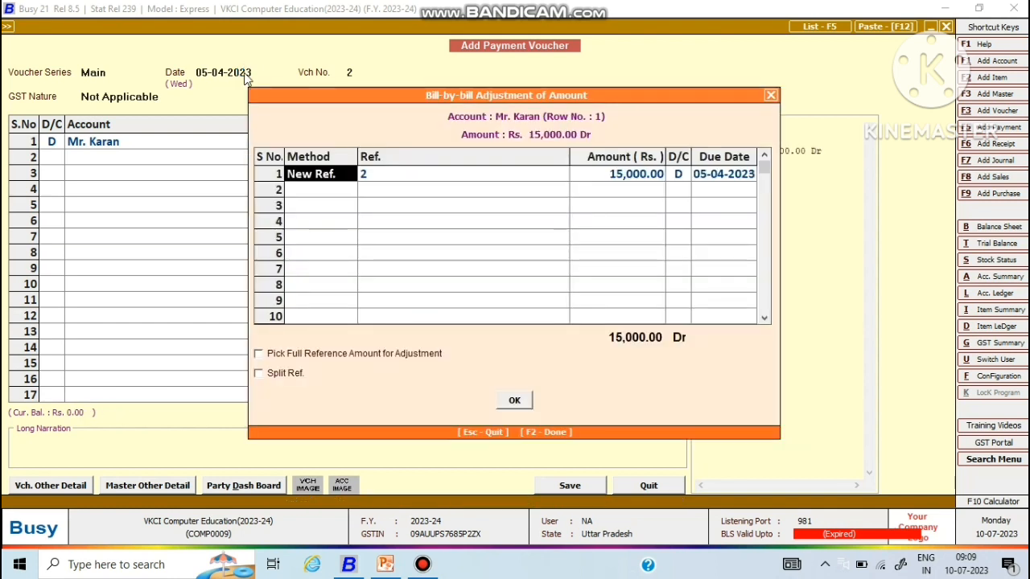
Accept the bill-by-bill adjustment as New Ref. 2 for 15,000.00 Dr due 05-04-2023.
key(Return)
key(Return)
key(Return)
key(Return)
key(Return)
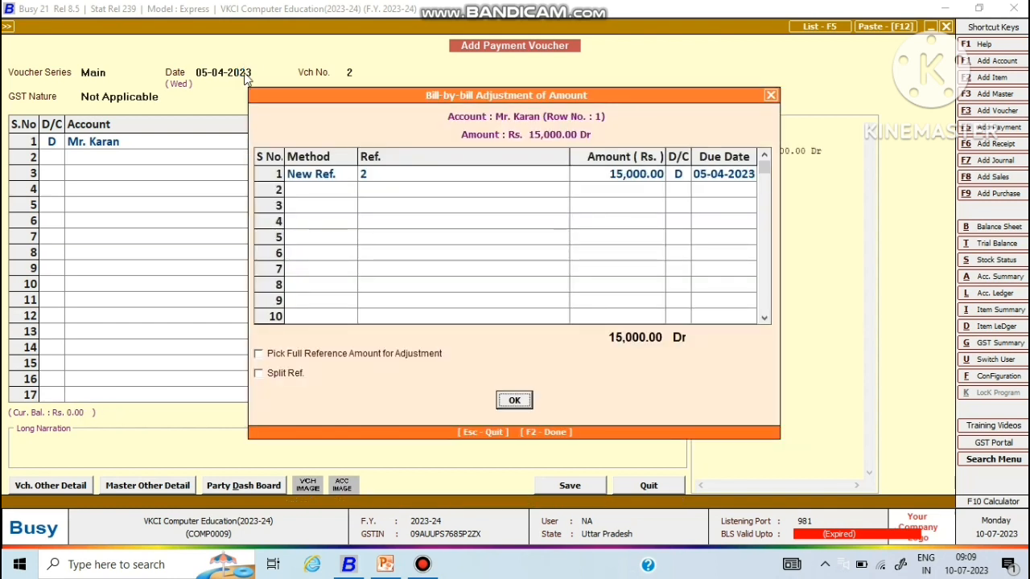
key(Return)
key(Return)
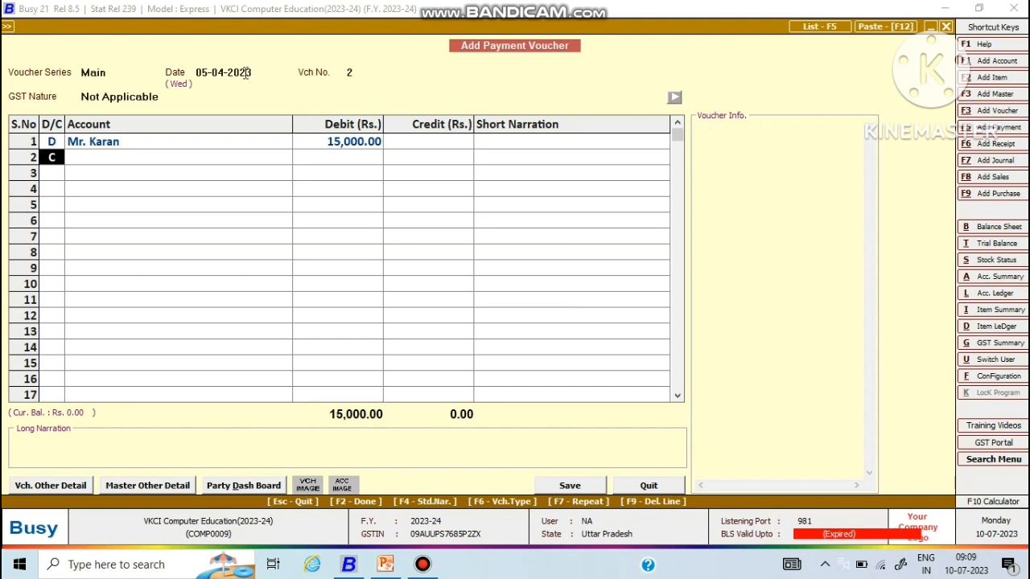
Credit PNB Bank with 15,000.00 in the second row.
key(Return)
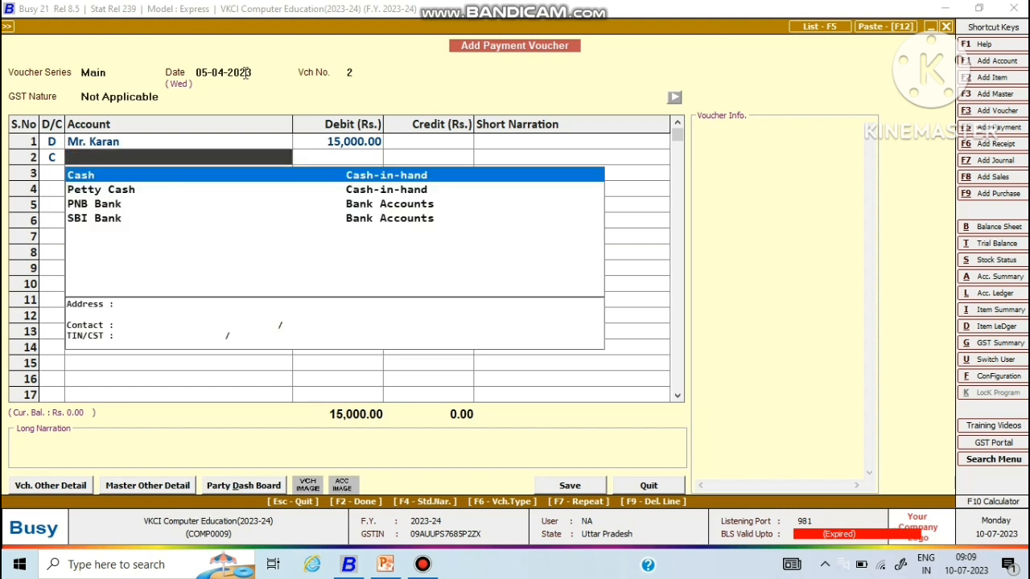
key(Down)
key(Down)
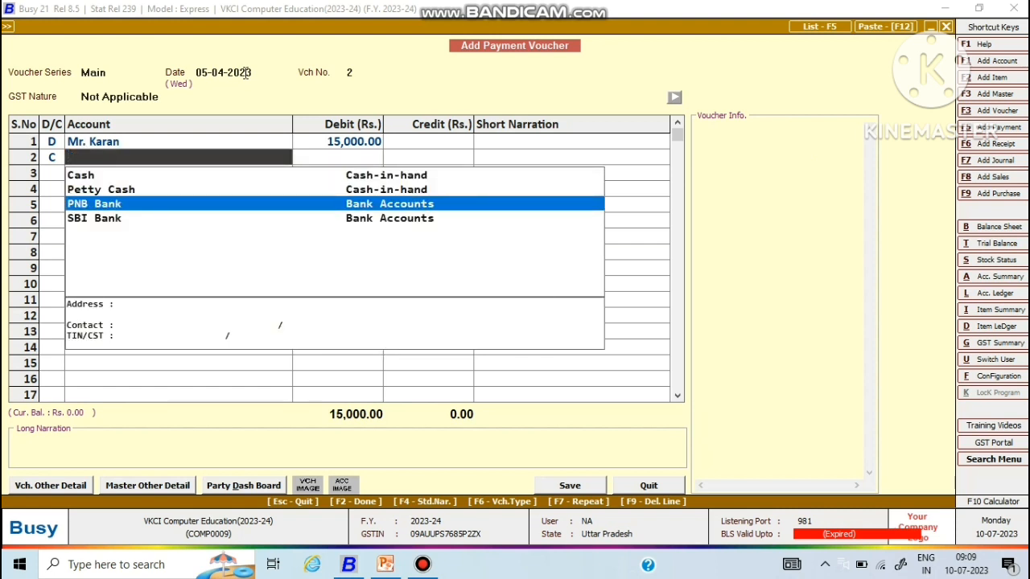
key(Return)
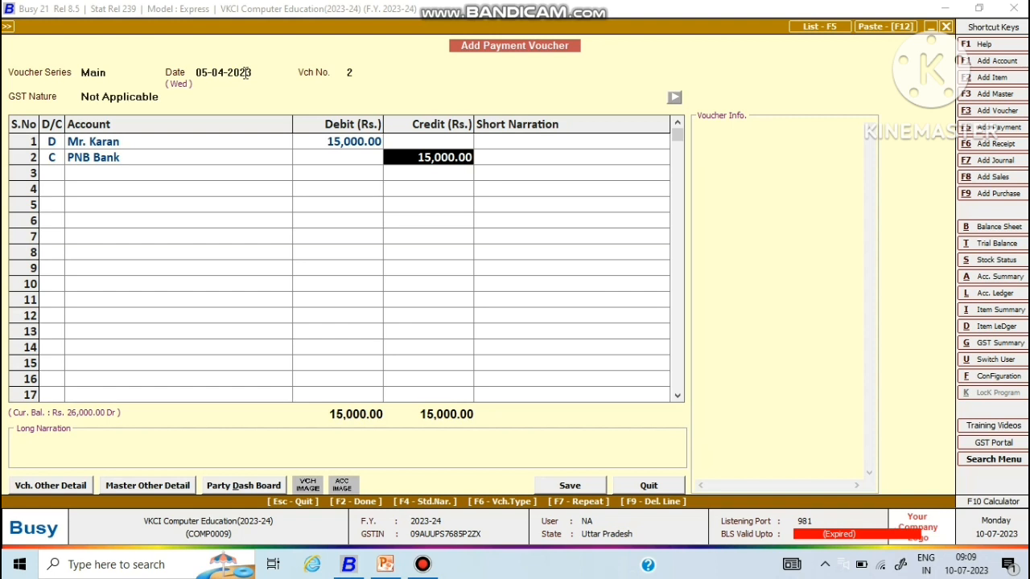
key(Return)
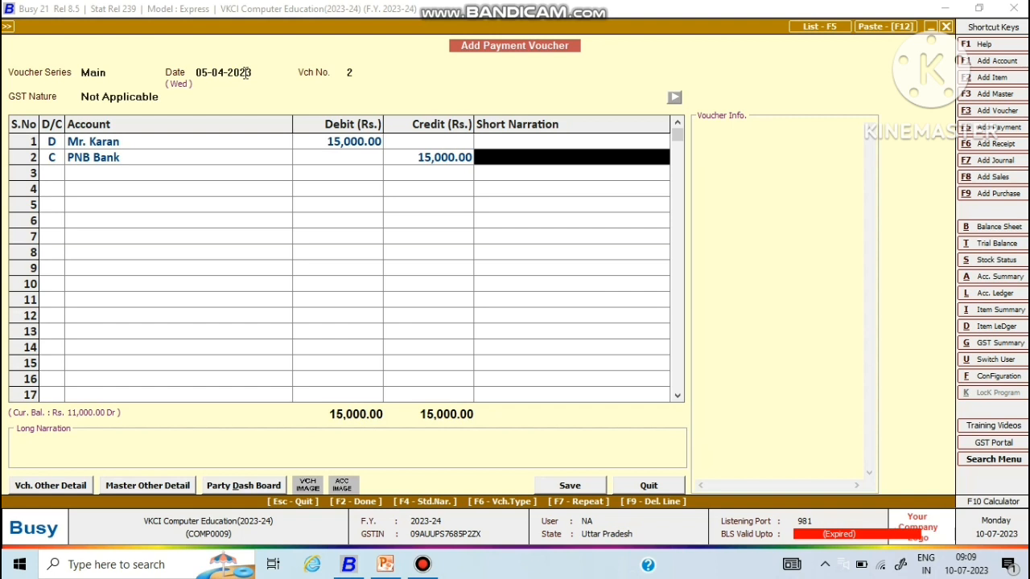
Enter a long narration stating that the March month salary was paid to the recipient, including the cheque number.
key(Return)
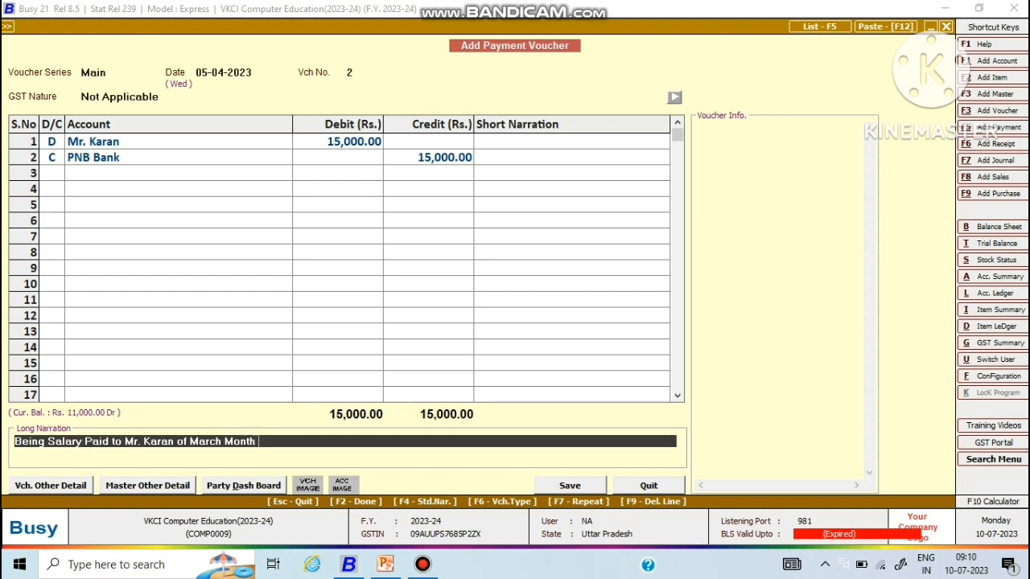
text(Ch. No-0)
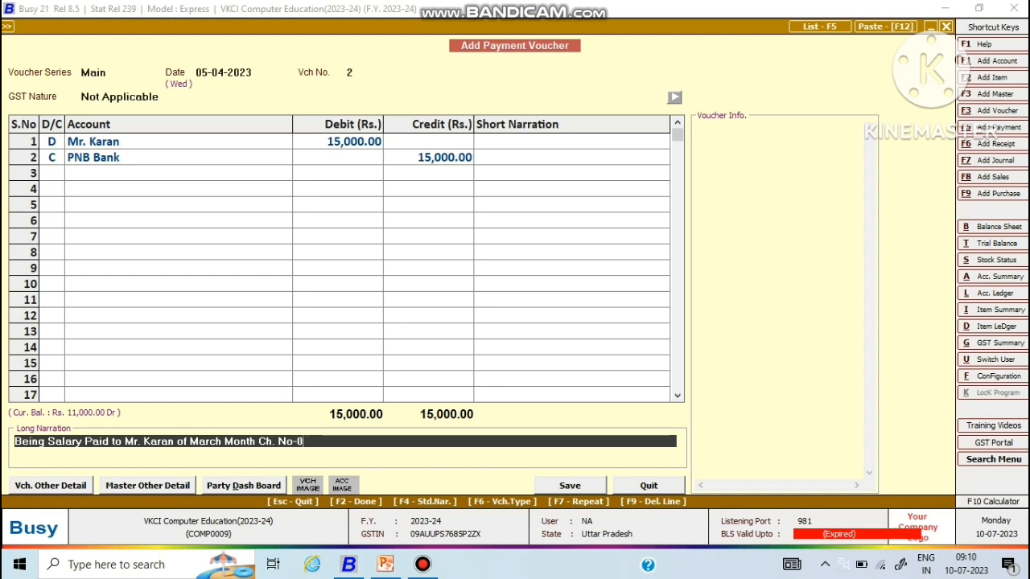
text(123456)
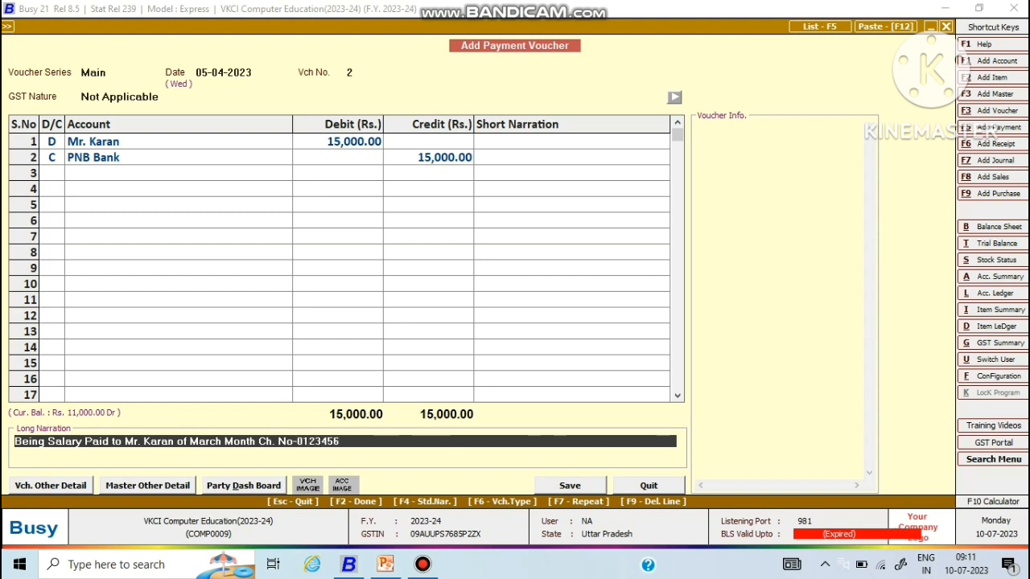
key(Return)
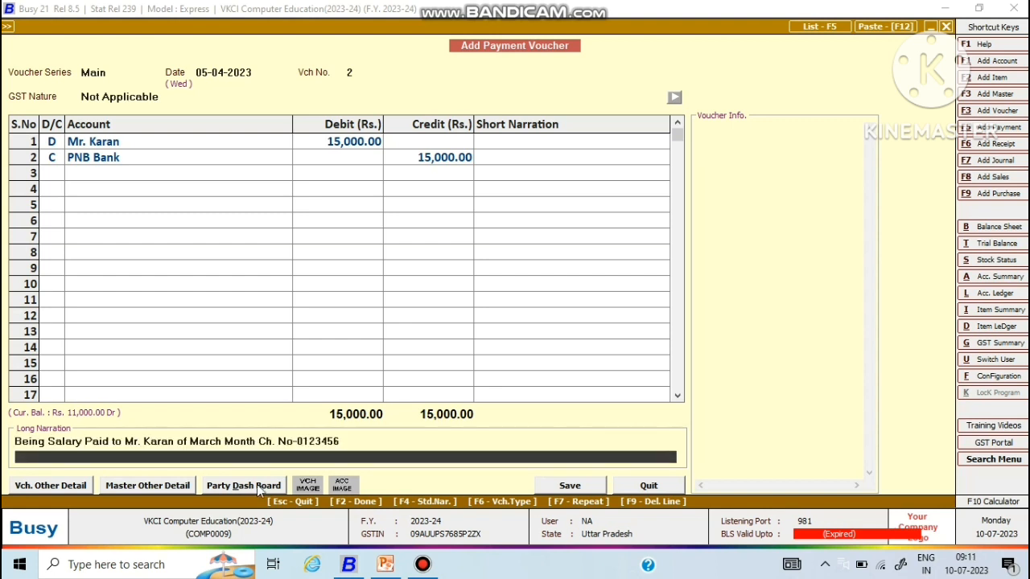
key(Return)
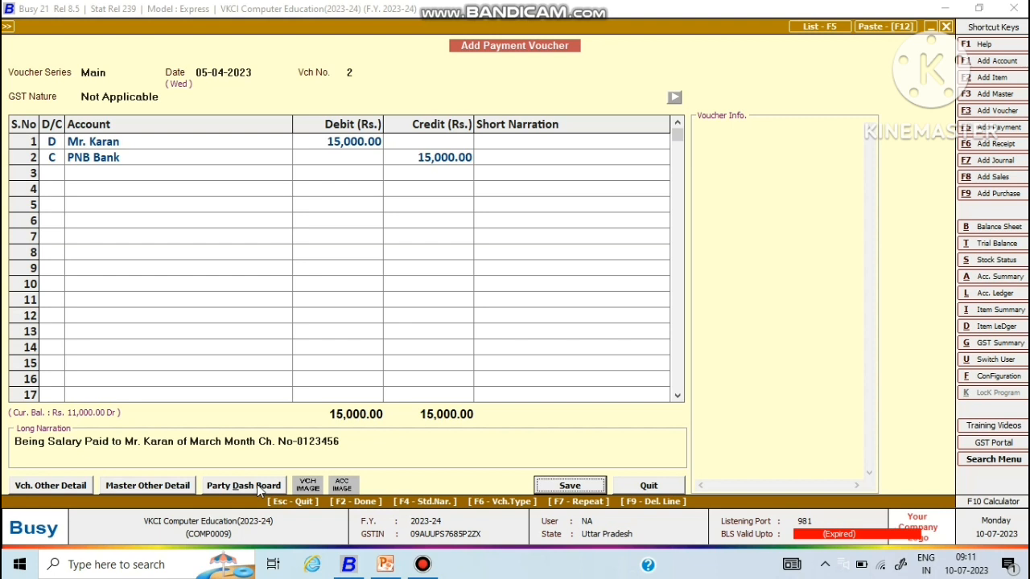
Save the salary payment voucher and check the NPCL electricity bill transaction on the PowerPoint slide.
key(Return)
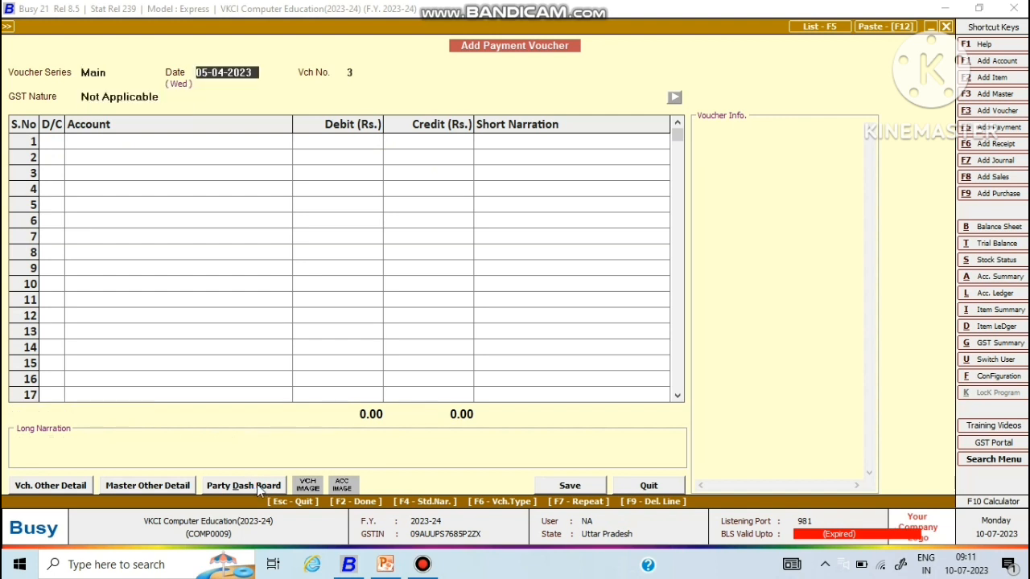
click(386, 564)
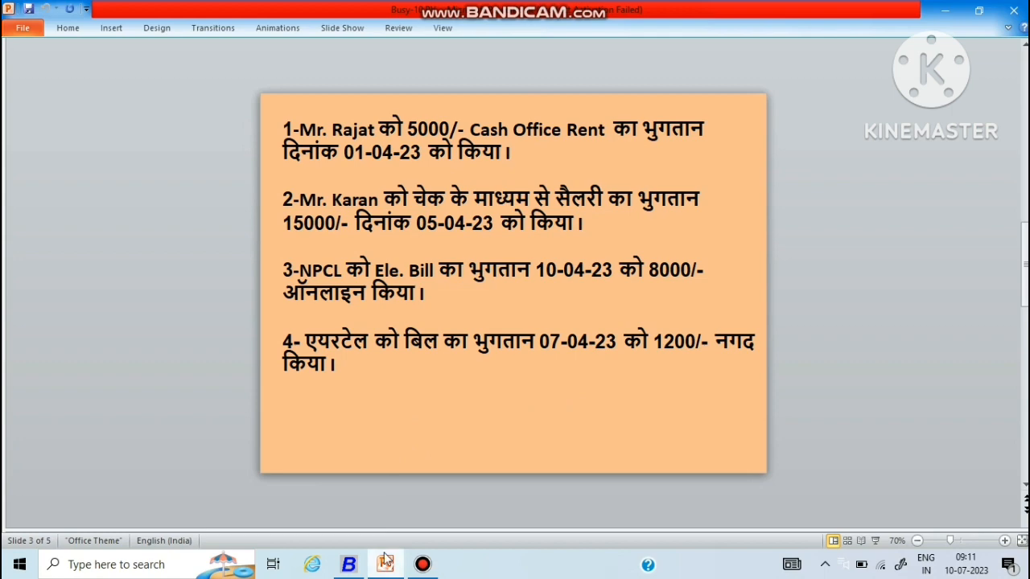
click(361, 569)
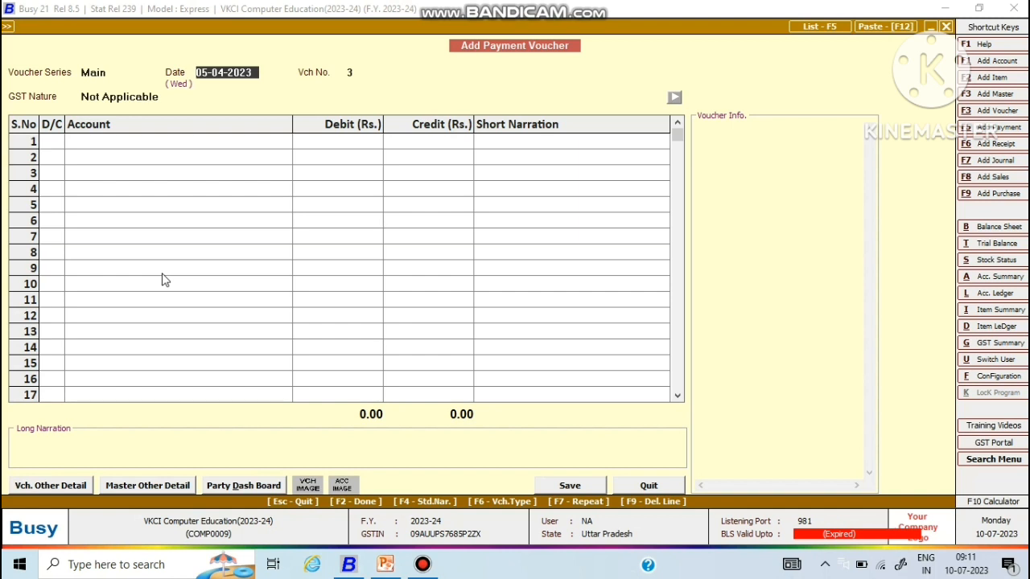
Date the new payment voucher 10-04-2023 and debit NPCL with 8000 in the first row.
text(10-04)
key(Return)
key(Return)
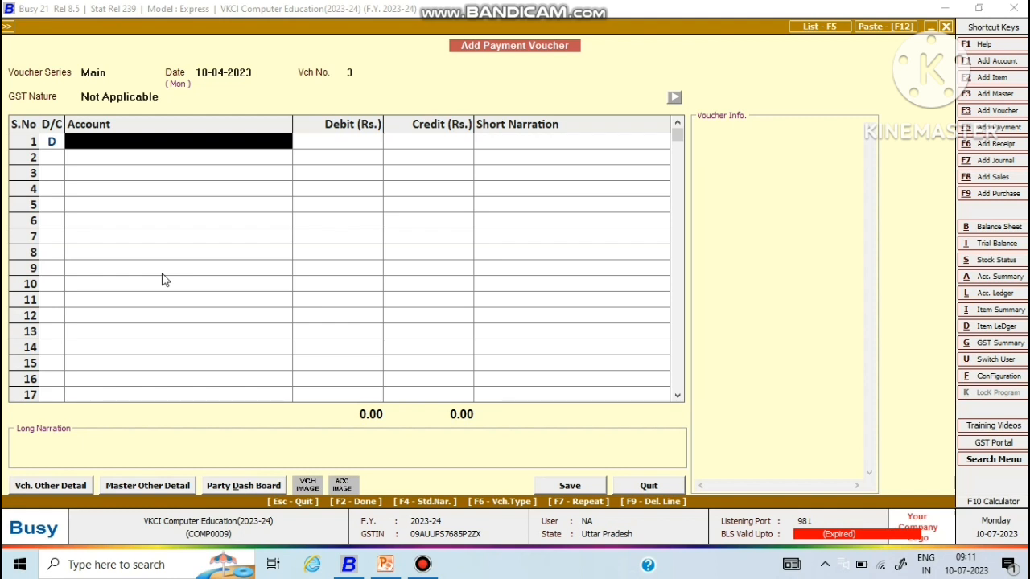
text(npc)
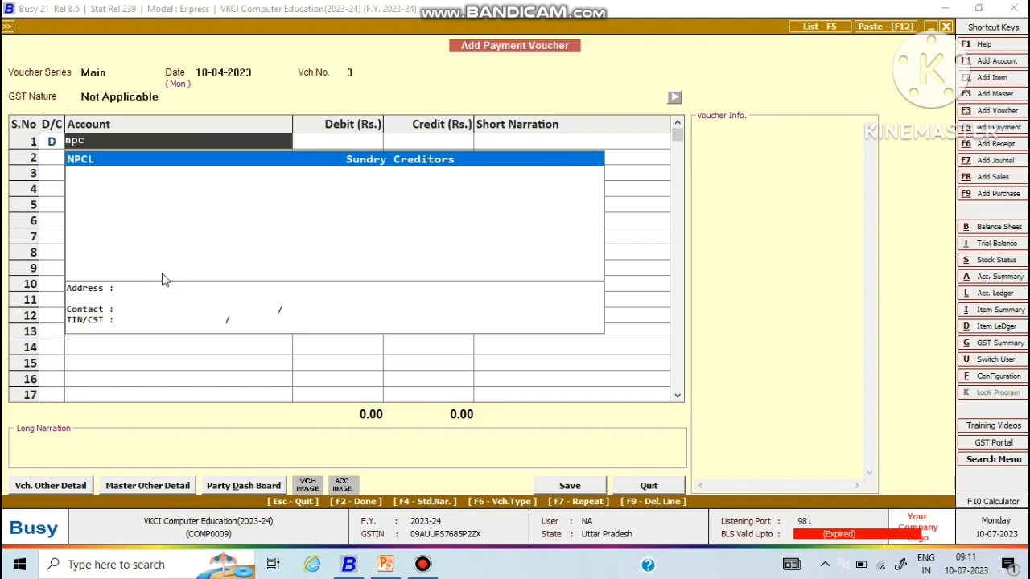
key(Return)
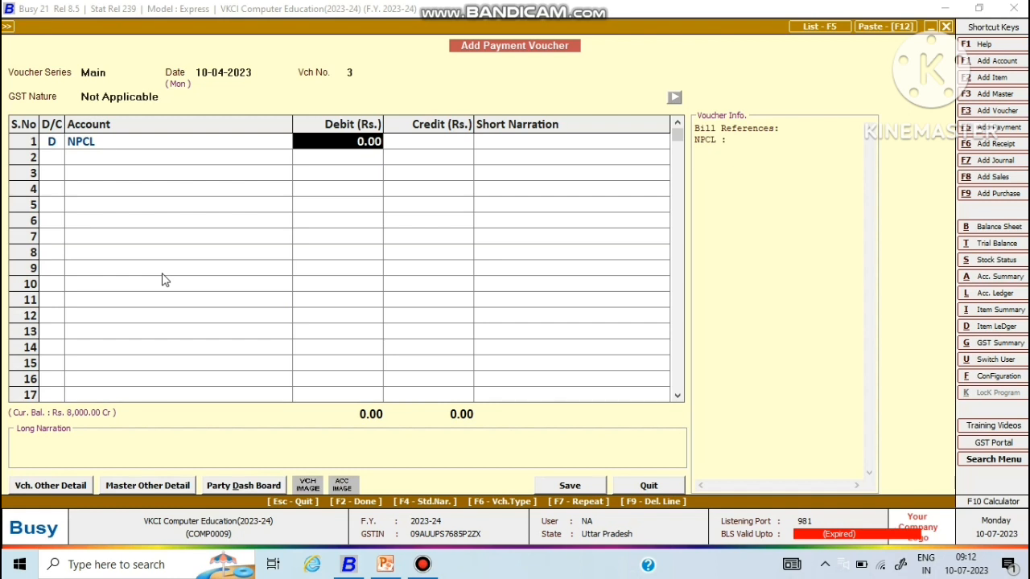
text(8000)
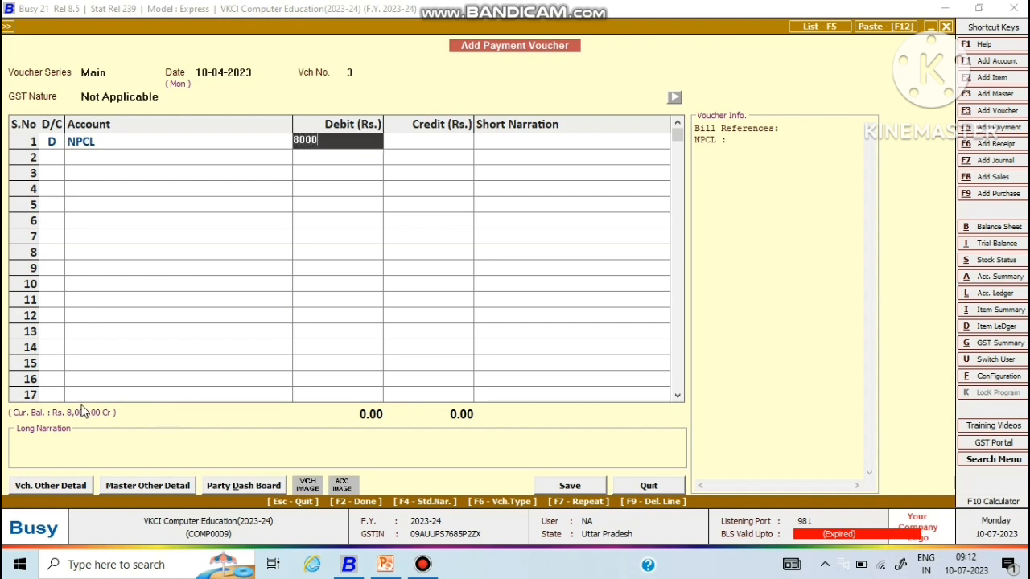
key(Return)
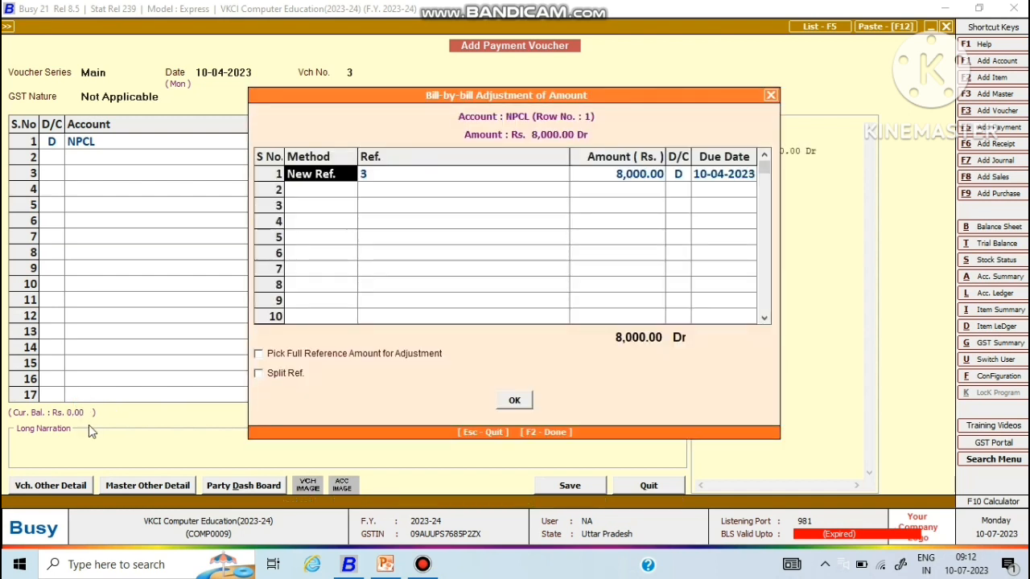
Accept the NPCL bill-by-bill adjustment as New Ref. 3 for 8,000.00 Dr due 10-04-2023.
key(Return)
key(Return)
key(Return)
key(Return)
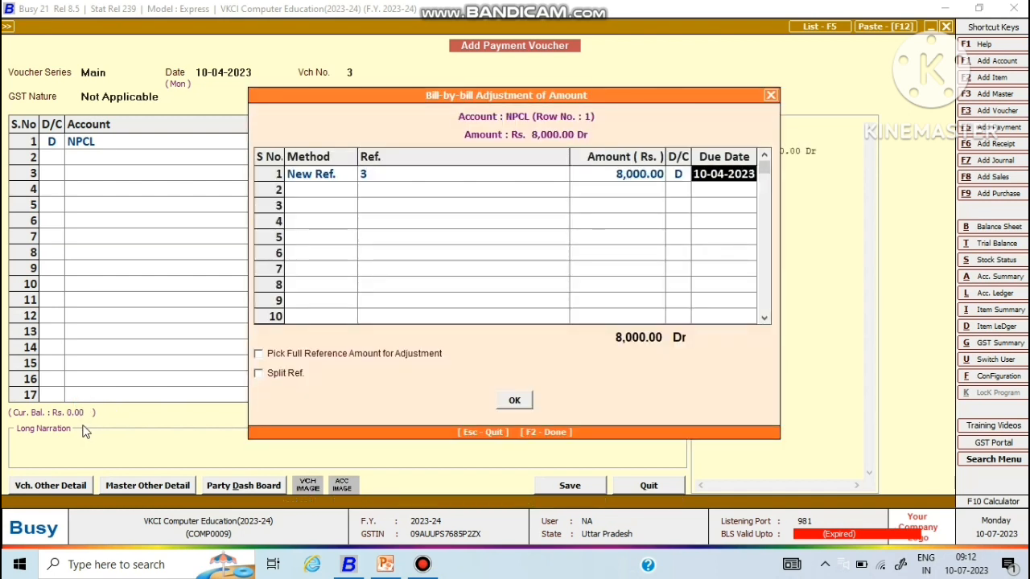
key(Return)
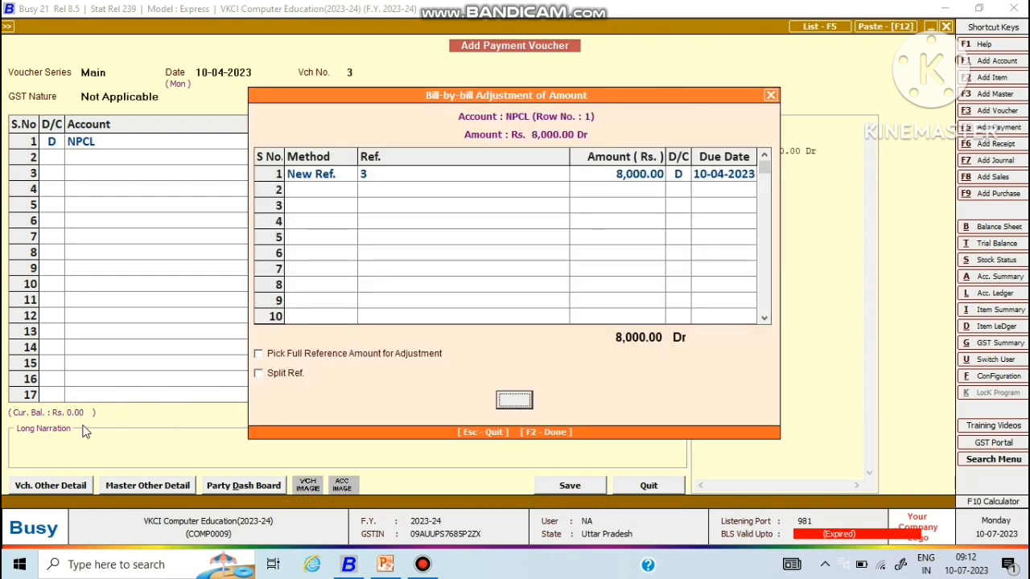
key(Return)
key(Return)
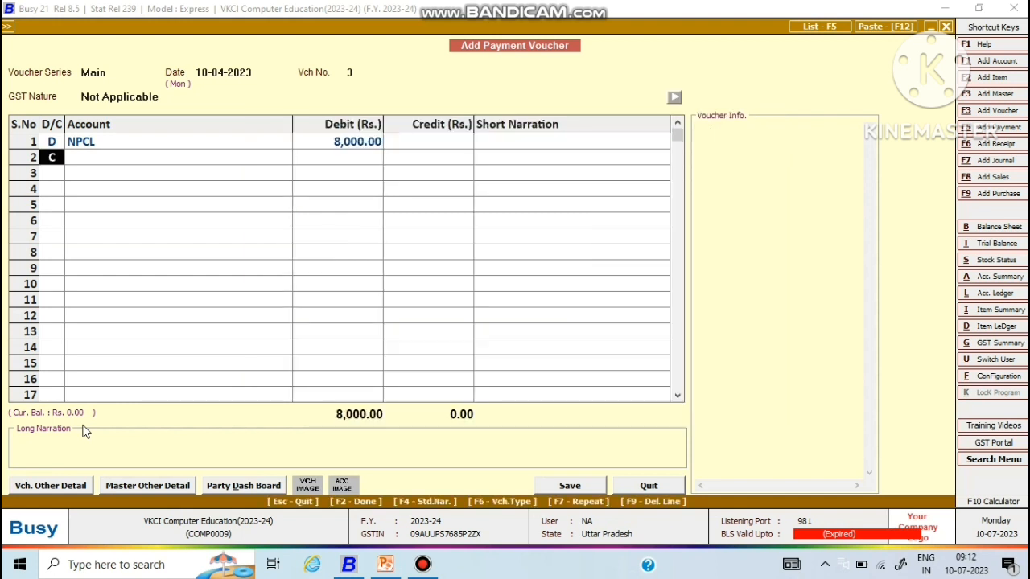
Credit PNB Bank with 8,000.00 in the second row and save the voucher without a narration.
key(Return)
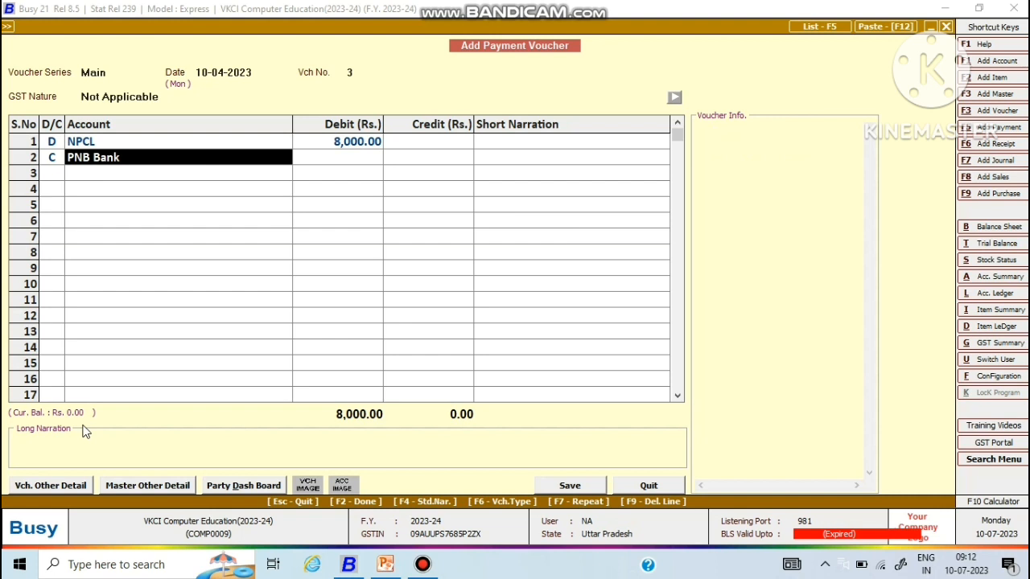
key(Return)
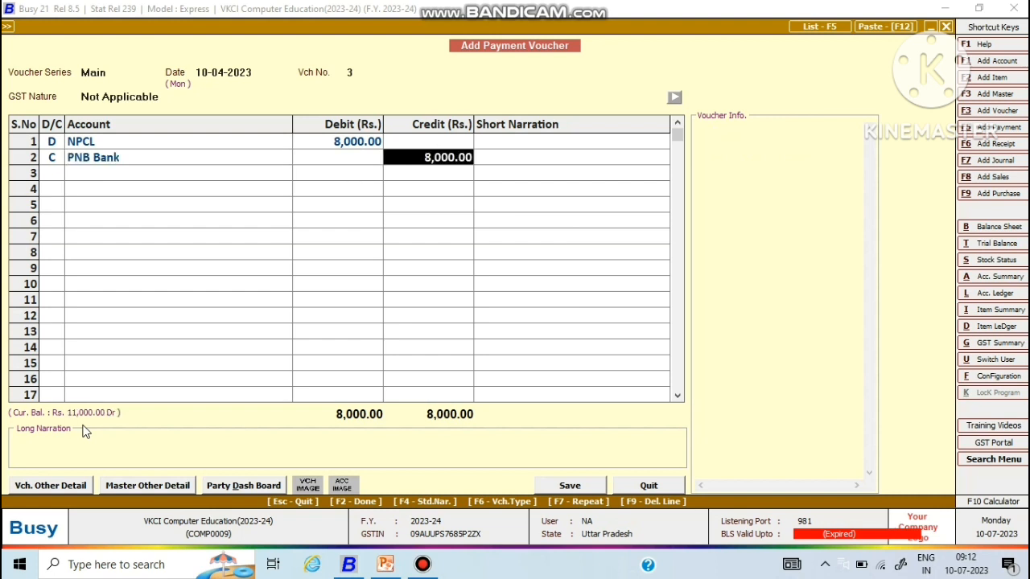
key(Return)
key(Return)
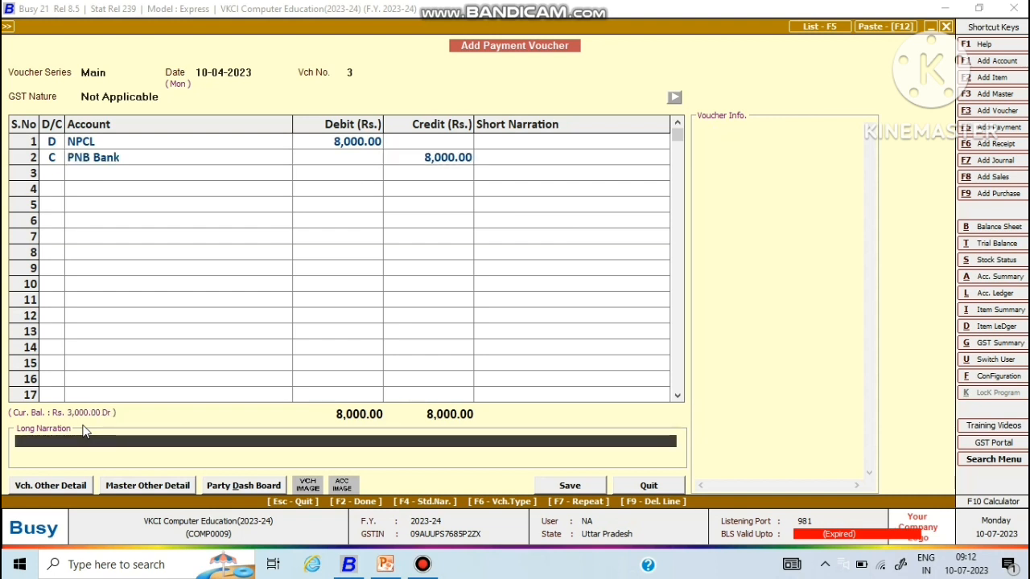
key(Return)
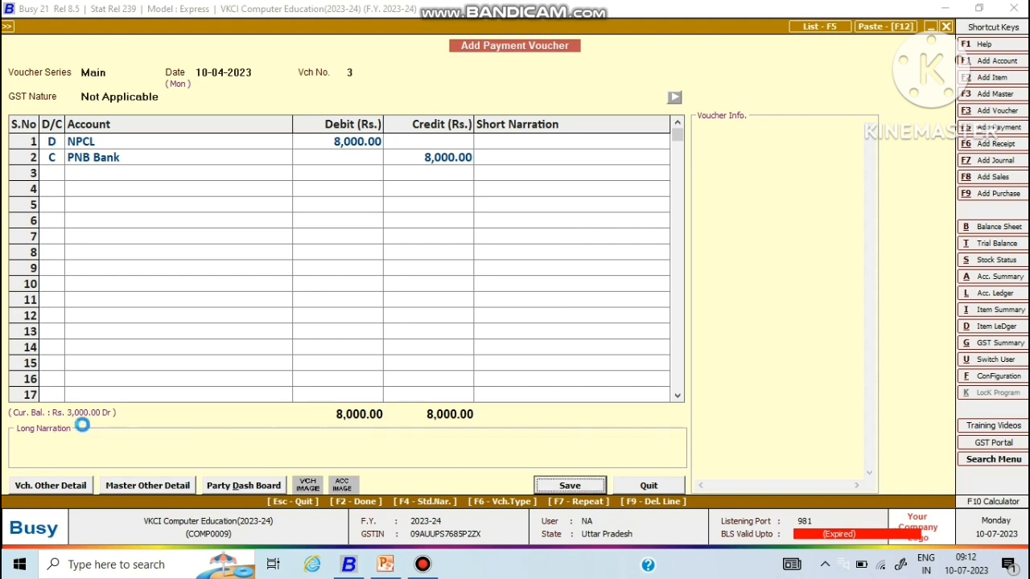
key(Return)
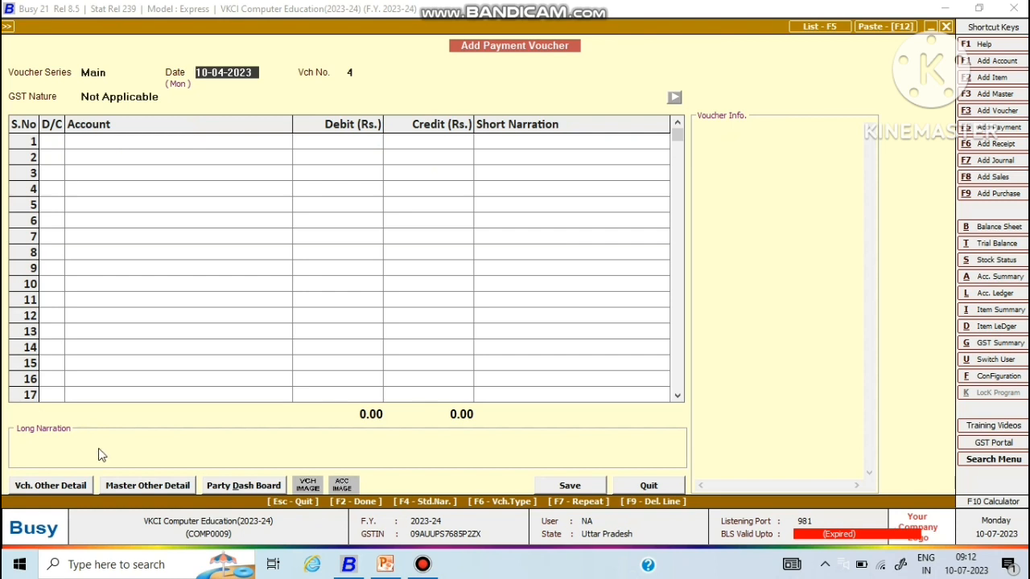
Check the Airtel bill transaction on the PowerPoint slide and debit Airtel with 1200 in the new voucher's first row.
click(429, 567)
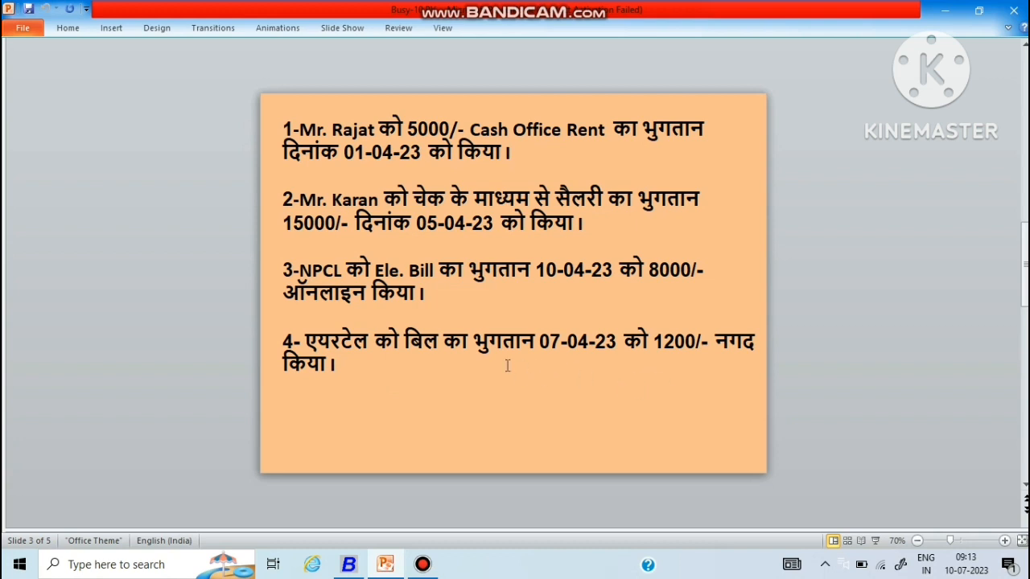
click(350, 566)
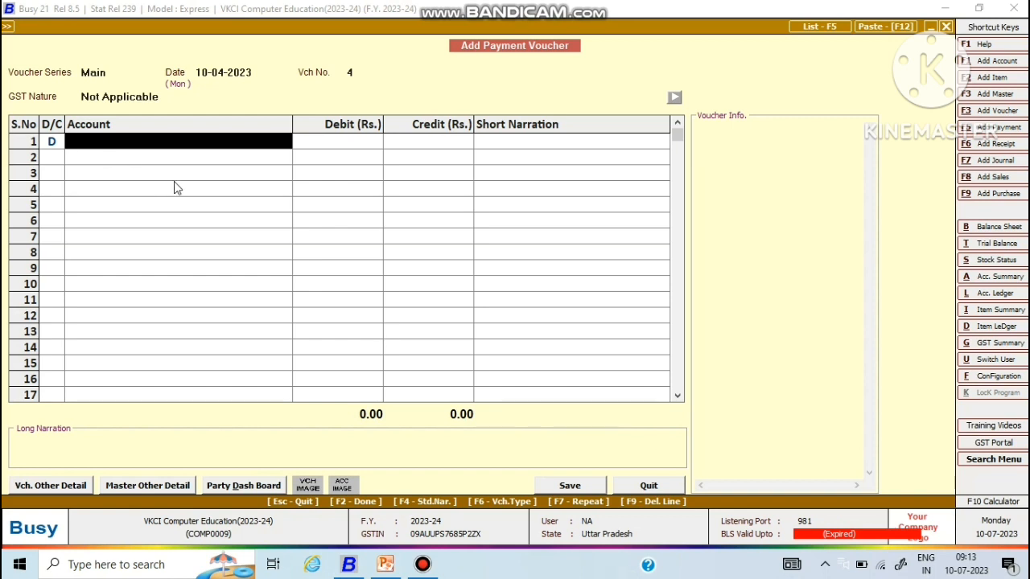
text(ai)
key(Return)
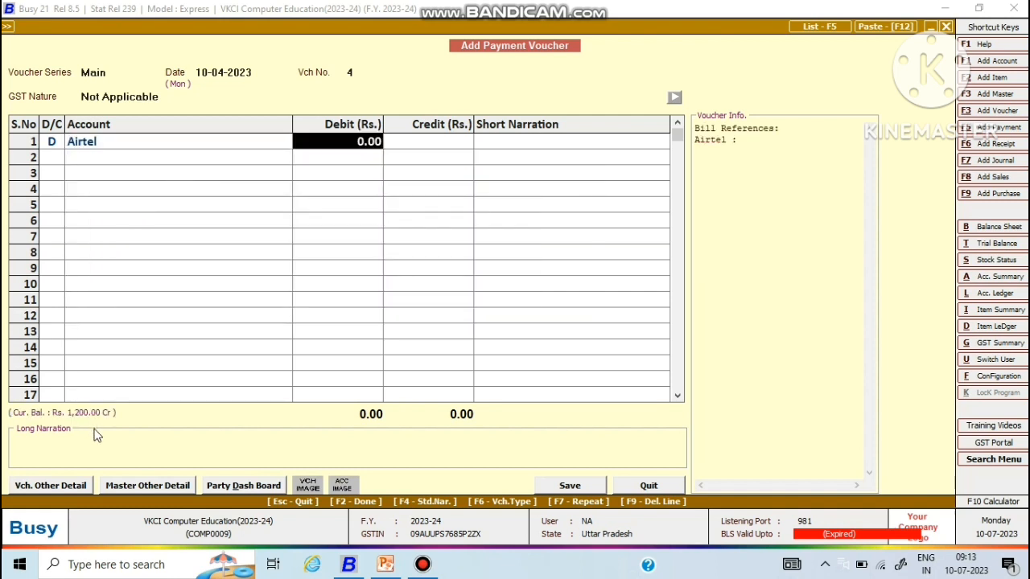
text(1200)
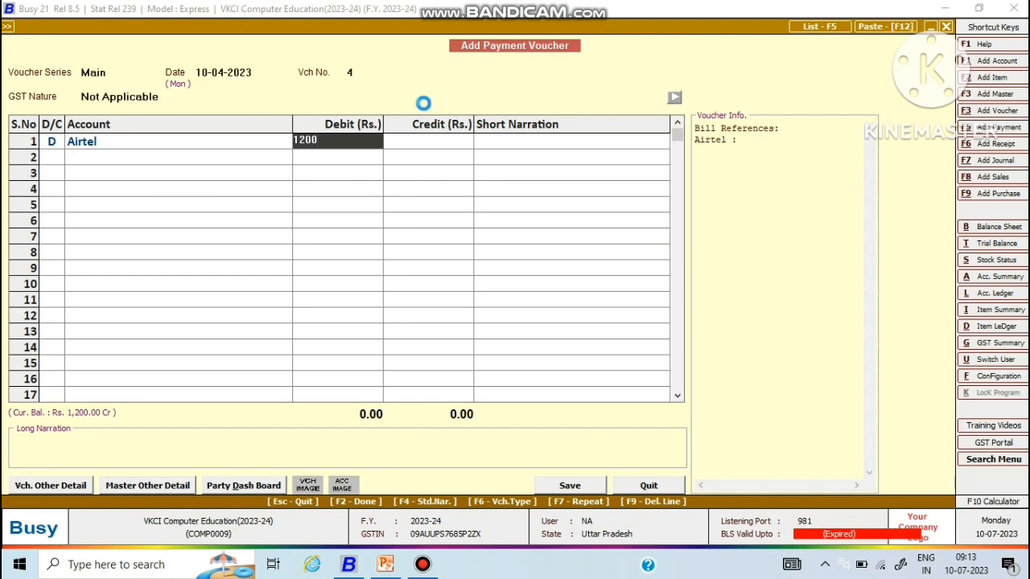
key(Return)
Set the Airtel bill-by-bill entry to Adjustment against Ref. 4 for 1,200.00 Dr with due date 01-04-2023.
key(Return)
text(4)
key(Return)
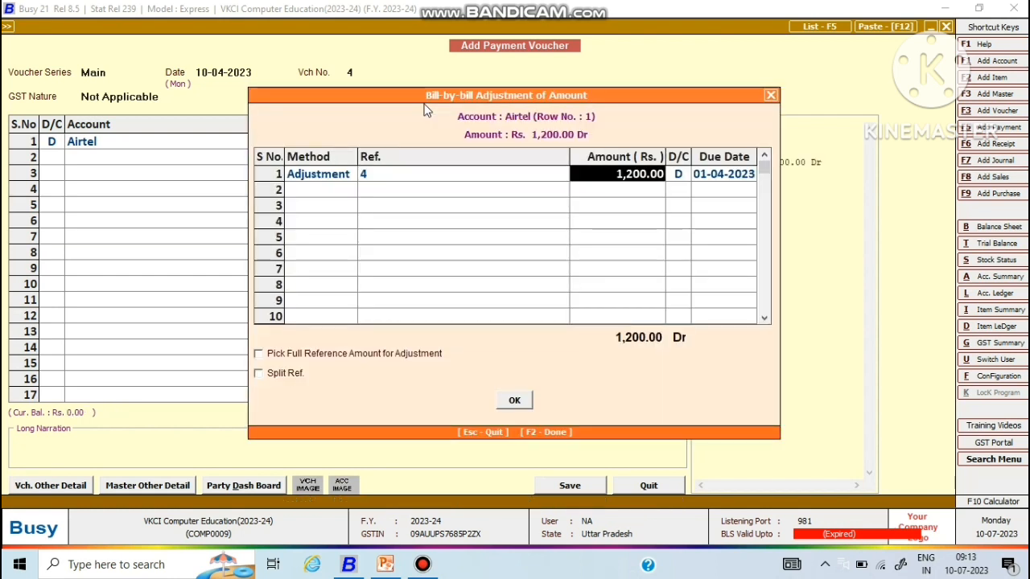
key(Return)
key(Return)
key(Return)
key(Return)
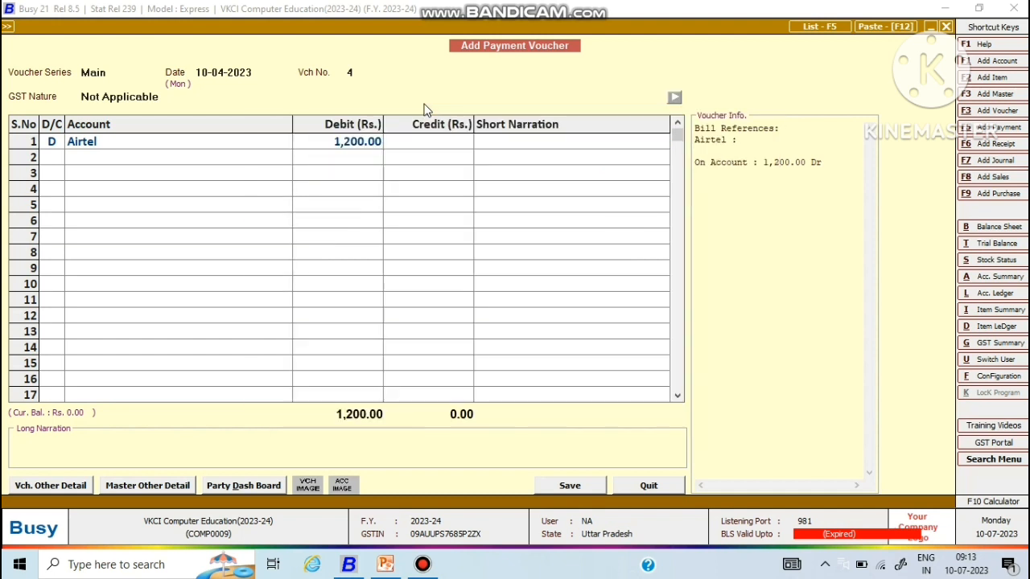
key(Return)
Credit the Cash account with 1,200.00 in the second row in place of PNB Bank.
key(Return)
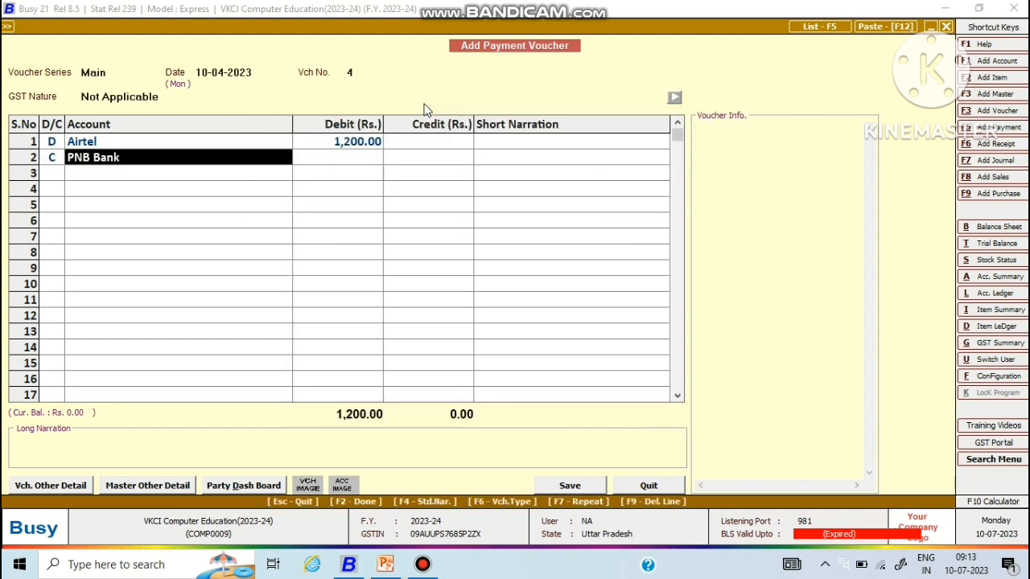
text(cas)
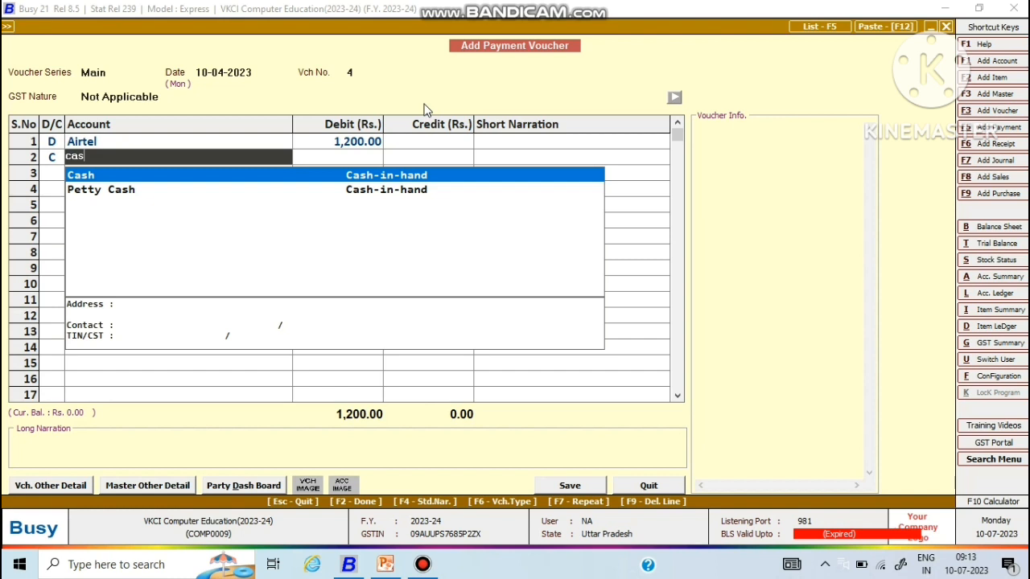
key(Return)
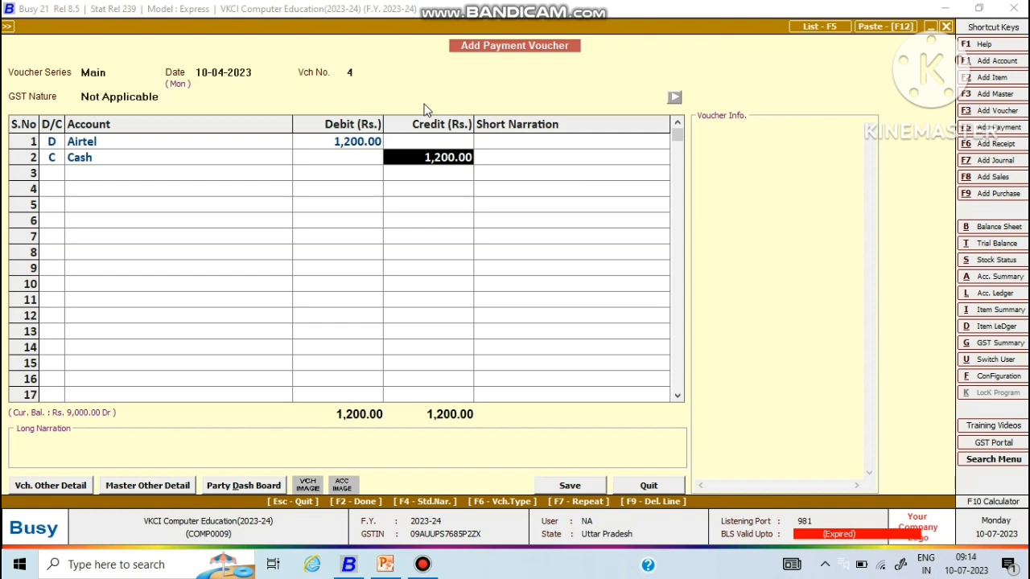
key(Return)
key(Return)
key(Return)
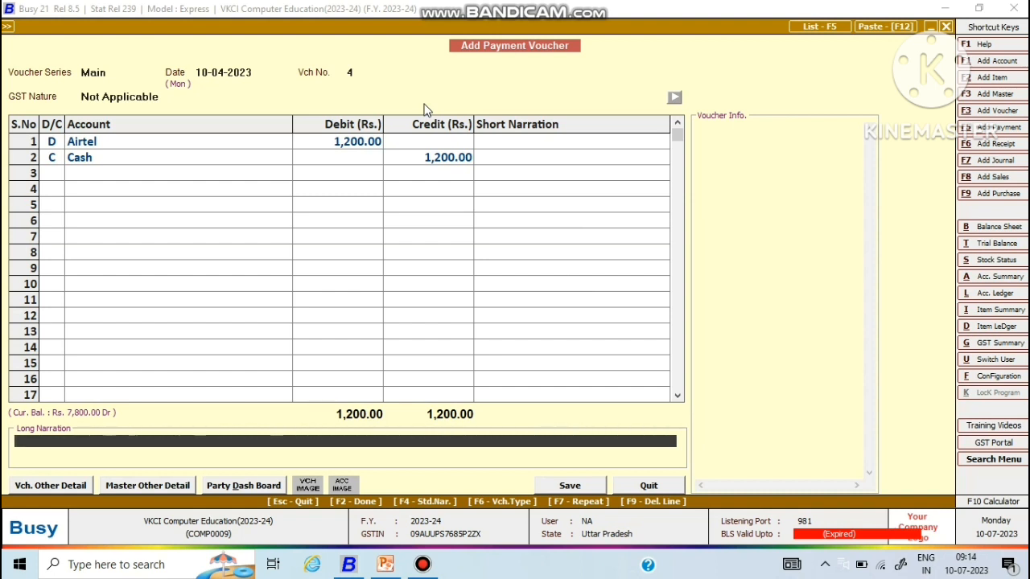
Save the voucher with a long narration on cash paid for NPCL's March month electricity bill, including the invoice number, and return to the PowerPoint slide.
key(ctrl+v)
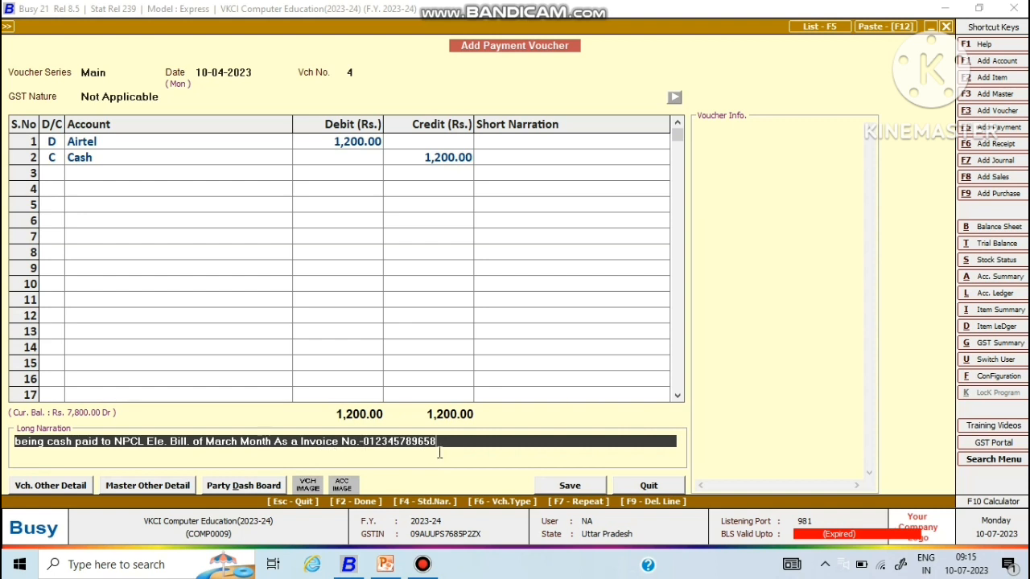
key(Return)
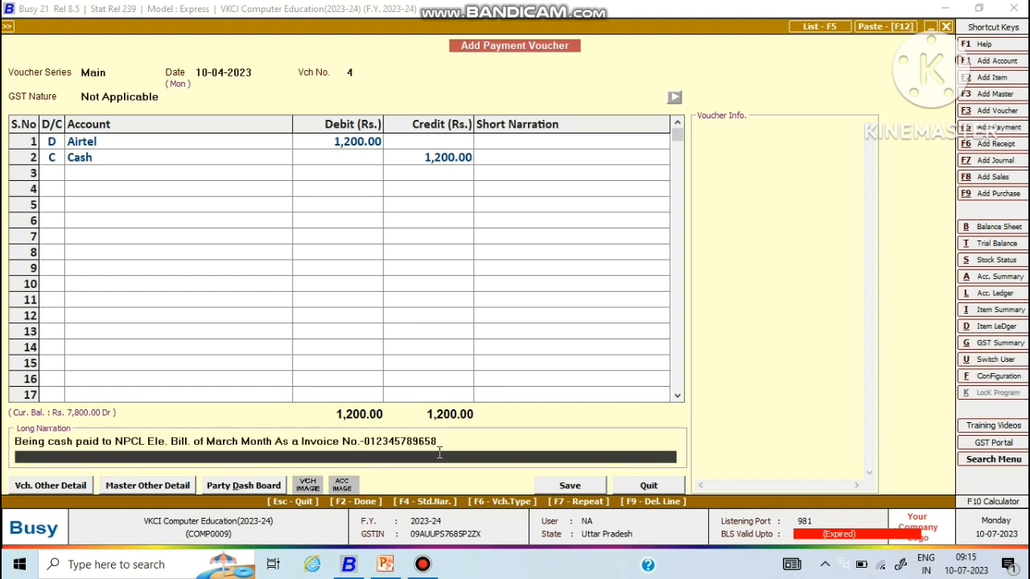
key(Return)
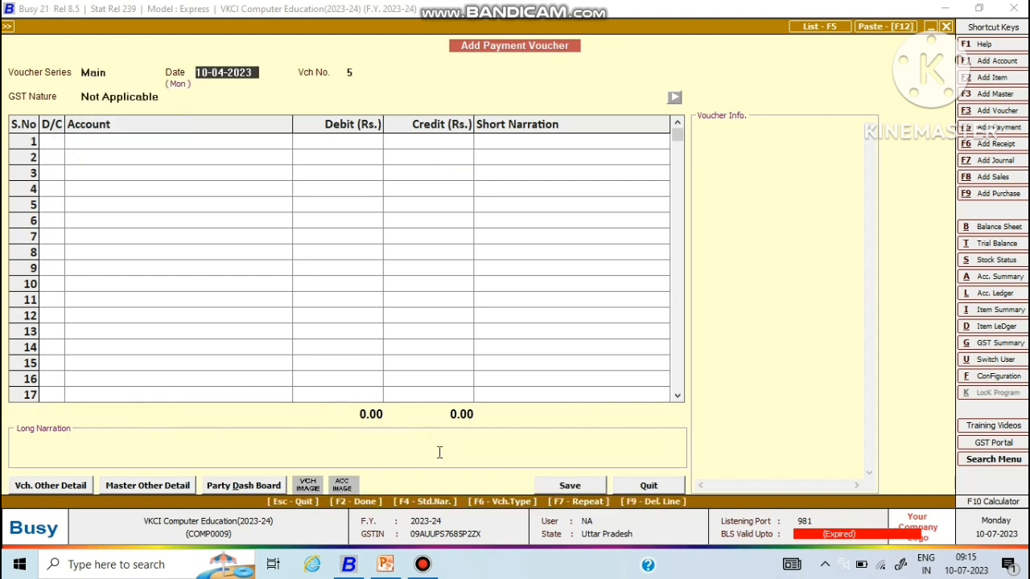
click(385, 565)
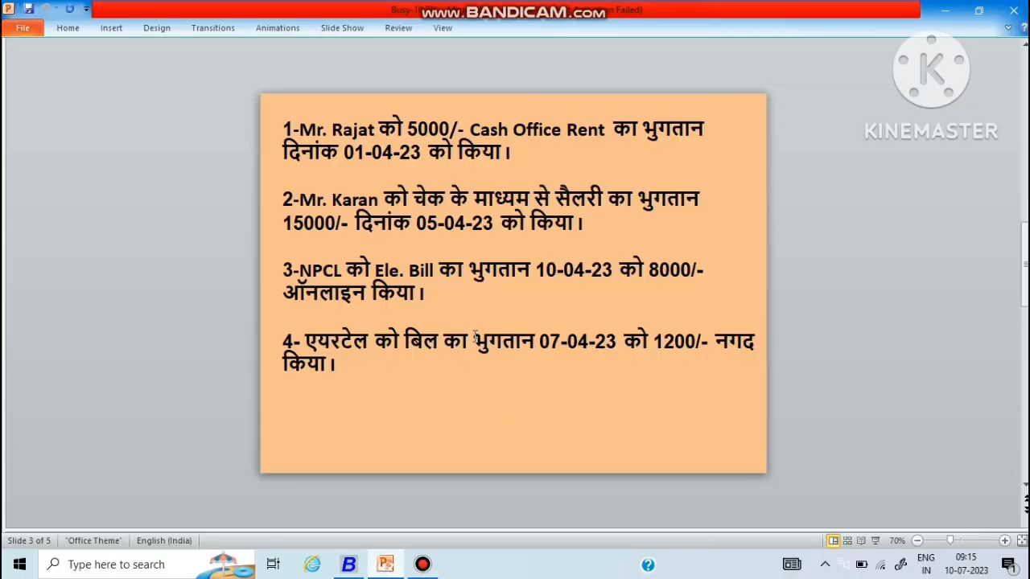